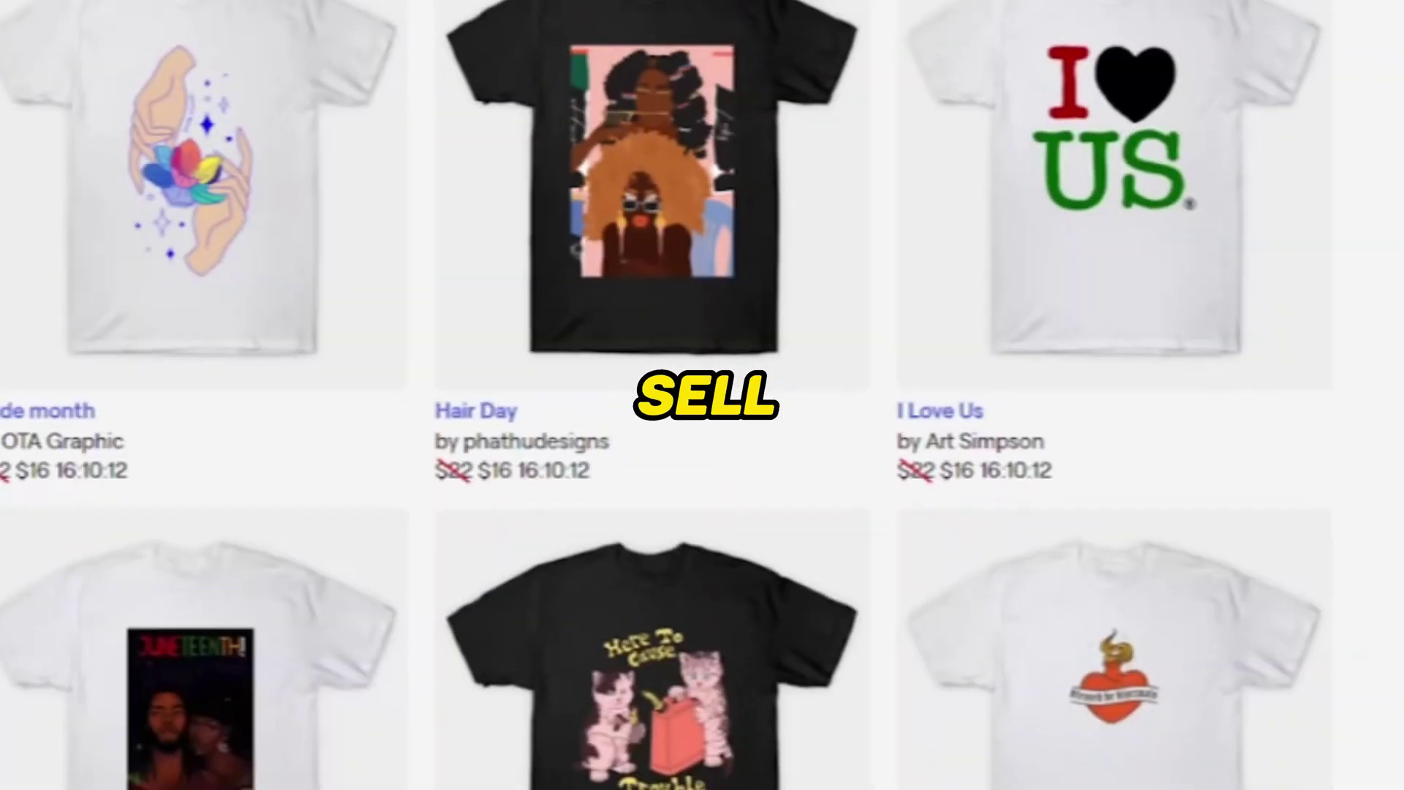
# Browse the TeePublic homepage, then bring up the Designer Sign Up account form.
pyautogui.scroll(-15, 701, 395)
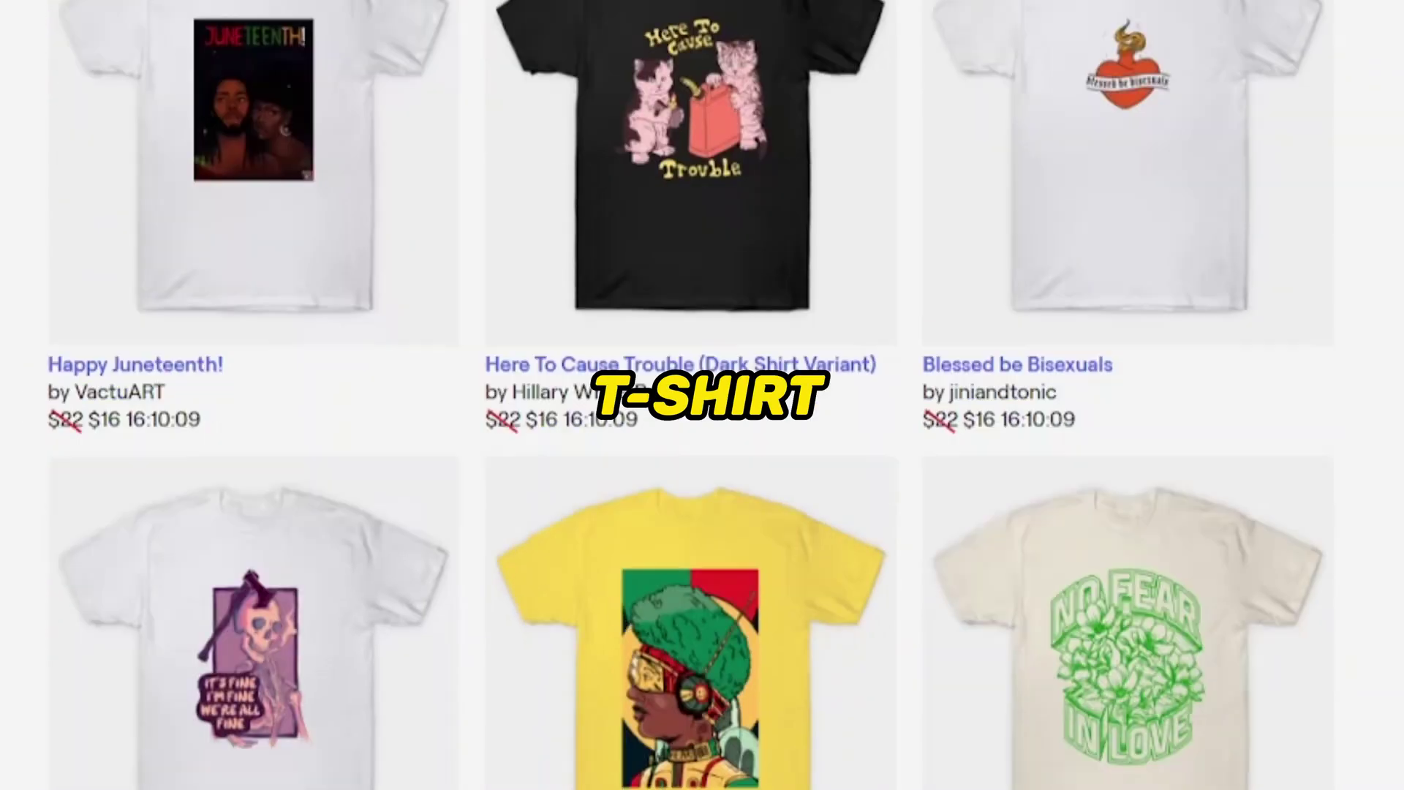
pyautogui.scroll(-8, 702, 395)
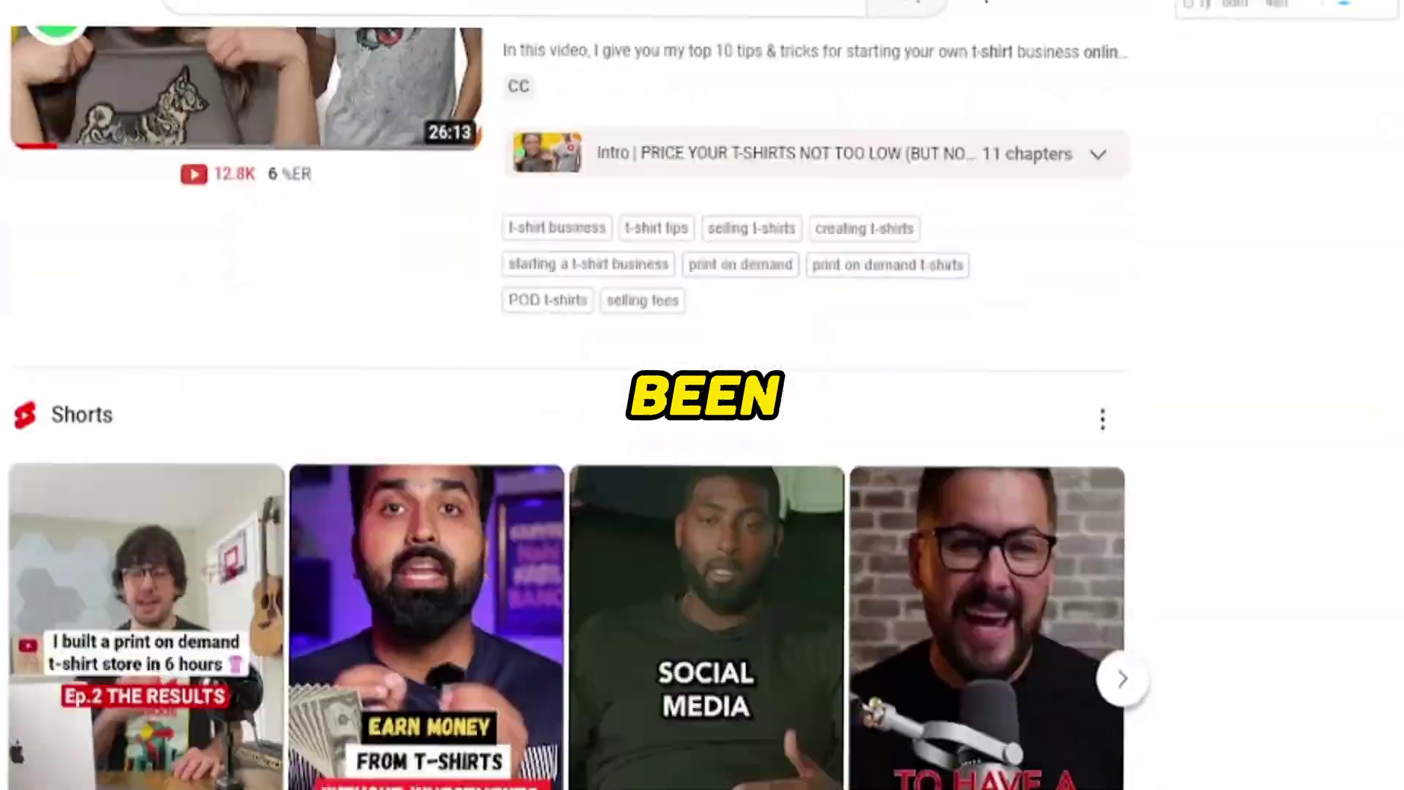
pyautogui.scroll(-10, 702, 394)
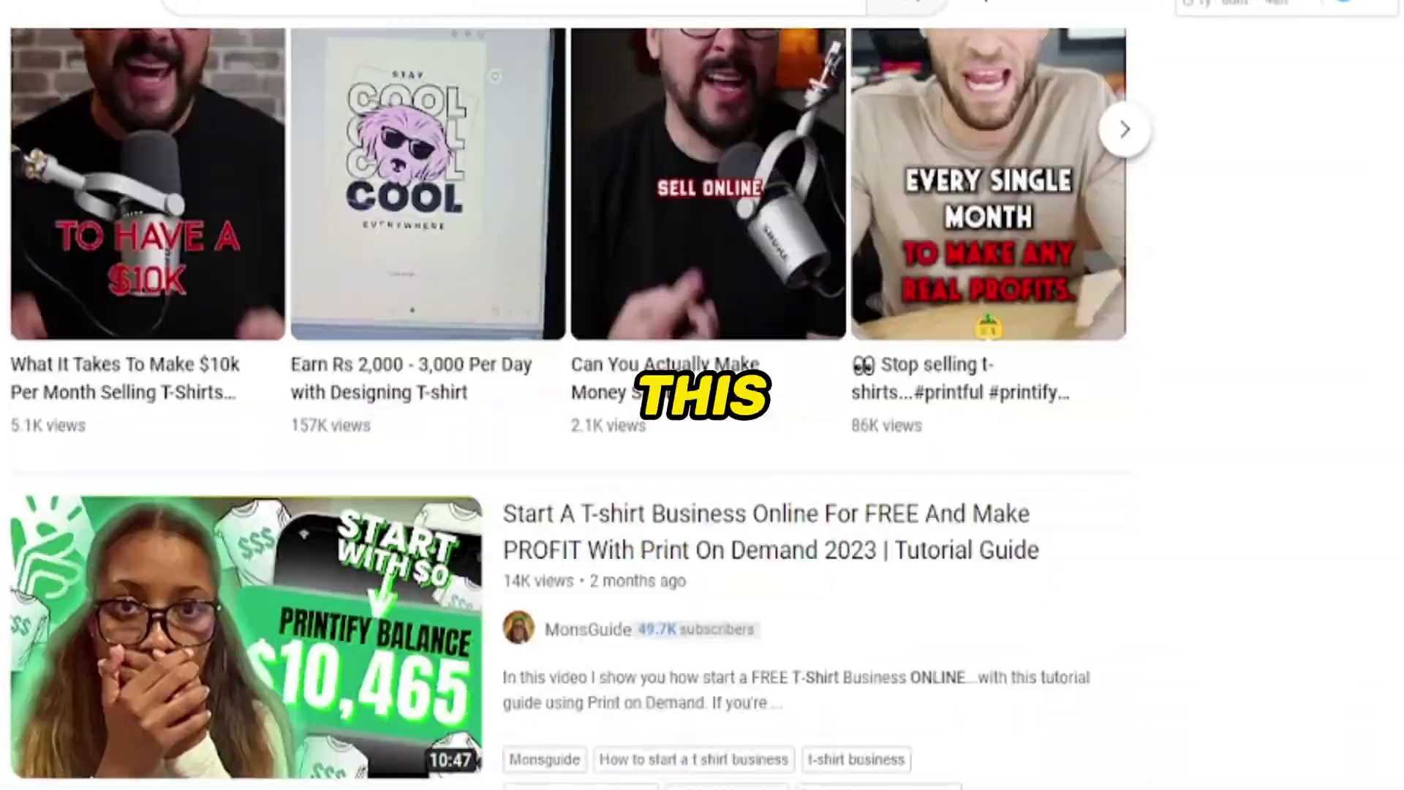
pyautogui.scroll(-20, 702, 395)
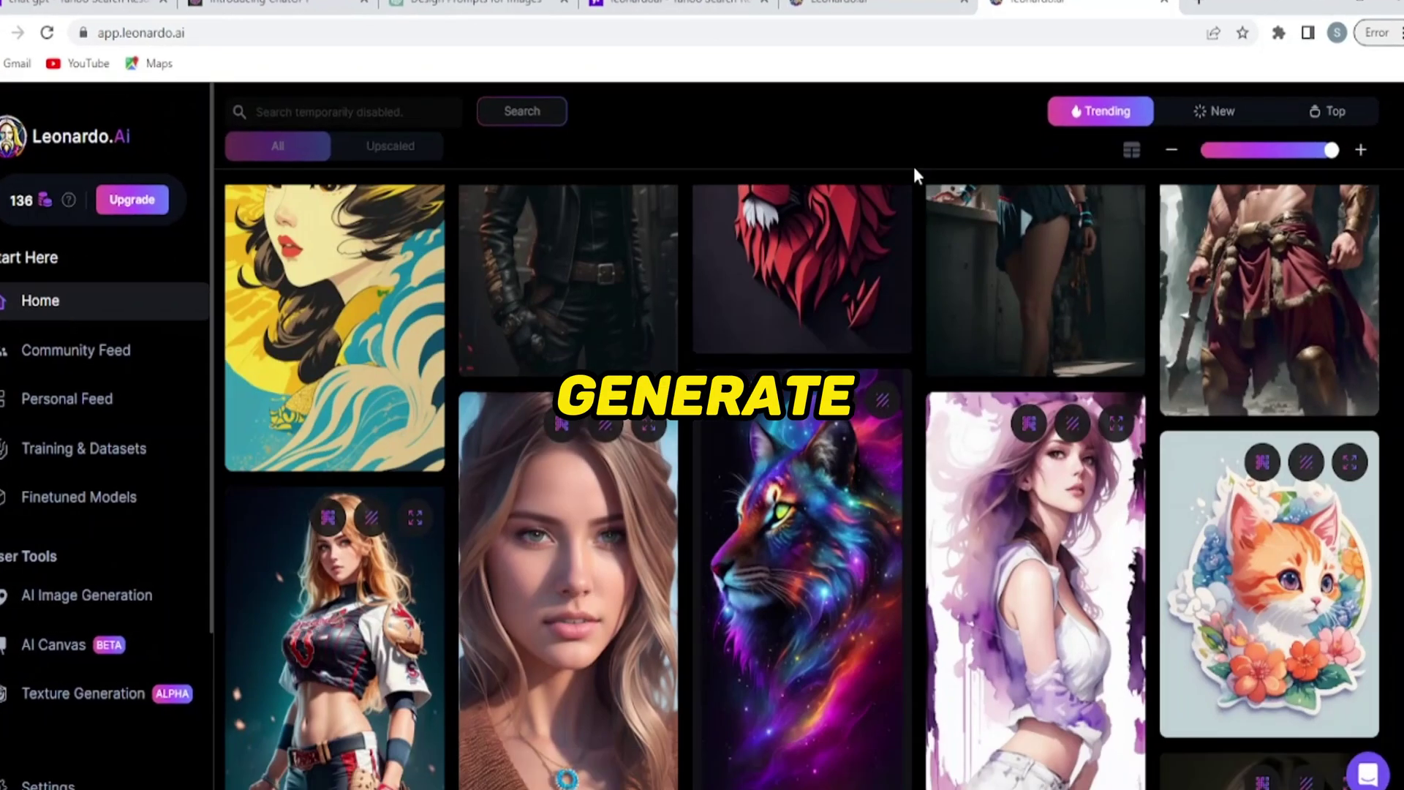
pyautogui.scroll(-15, 914, 165)
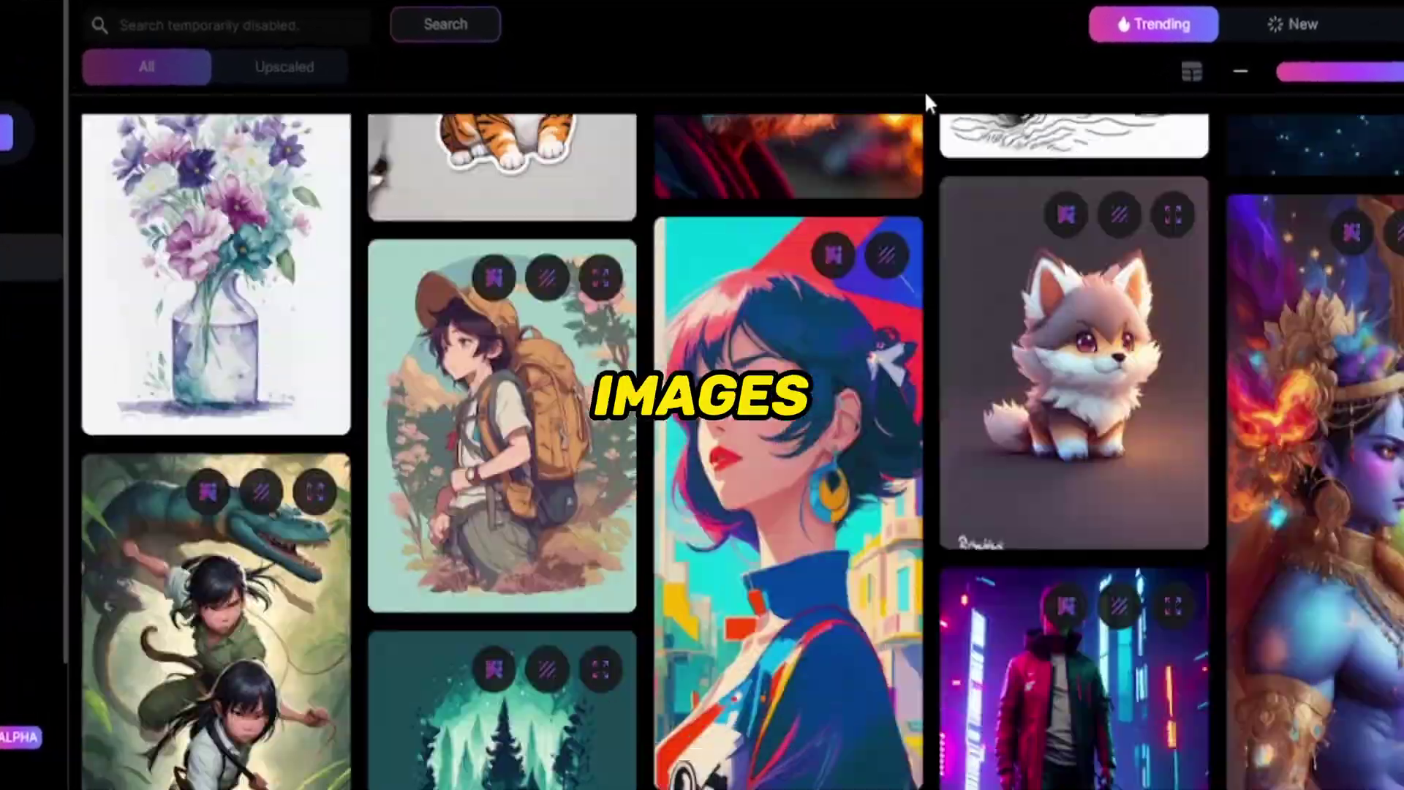
pyautogui.scroll(-5, 925, 82)
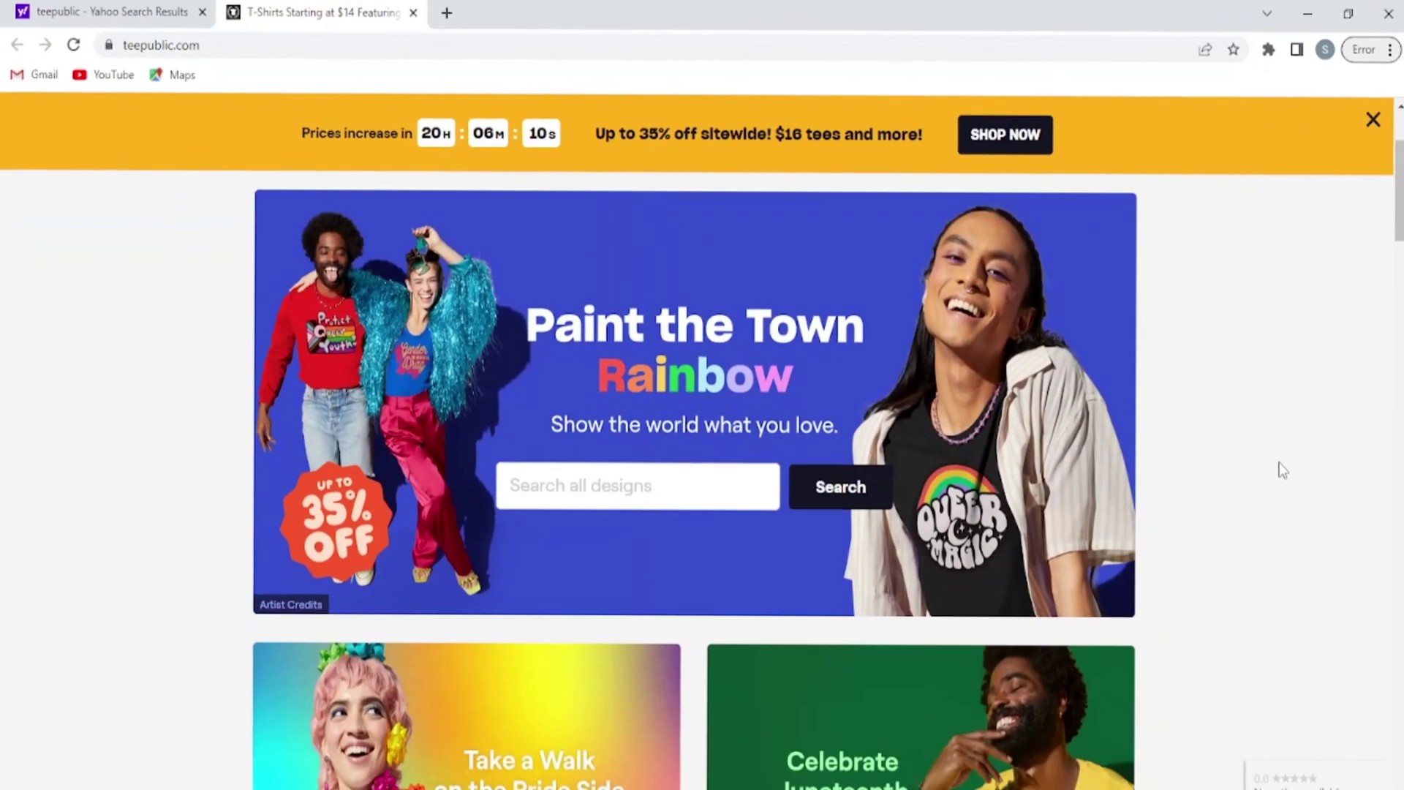
pyautogui.scroll(-15, 1275, 462)
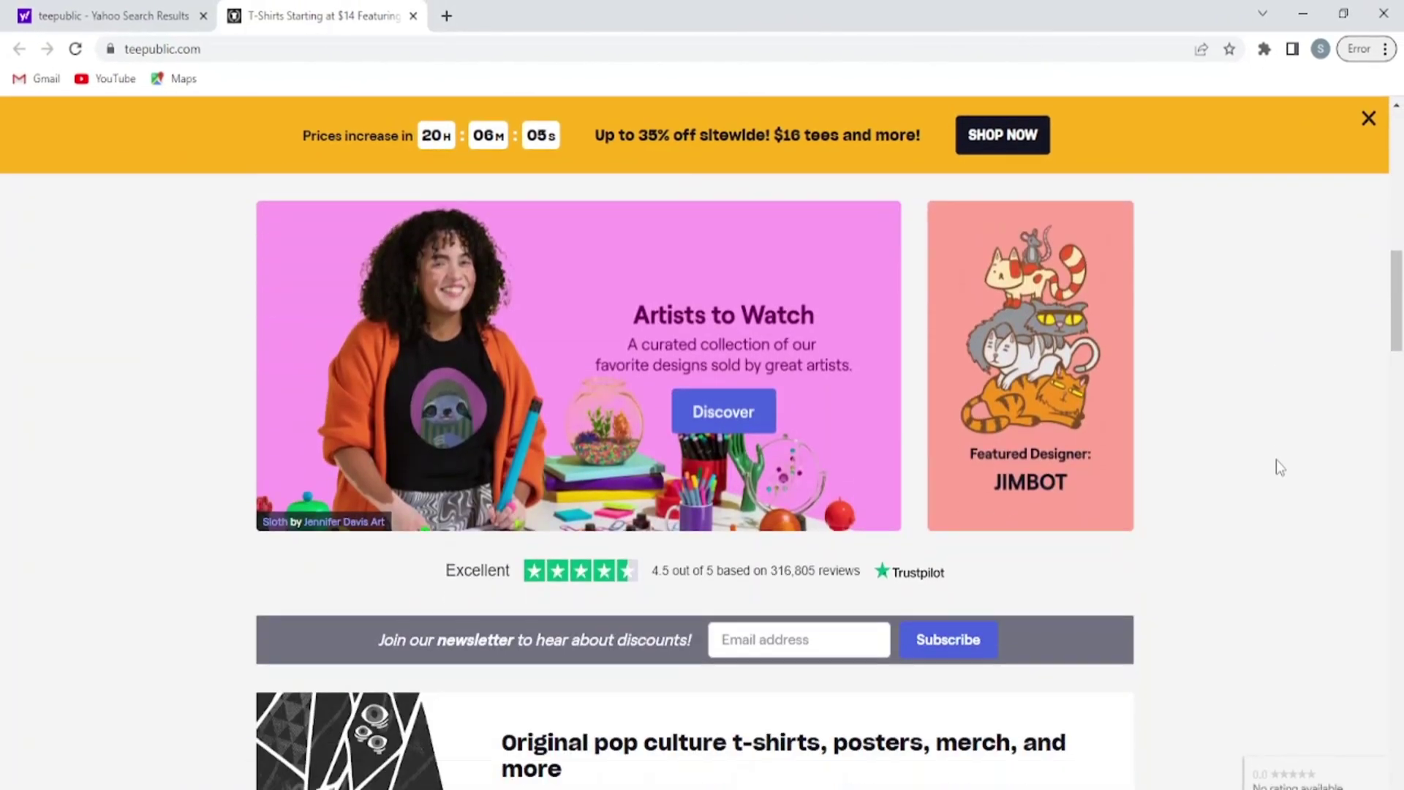
pyautogui.scroll(-20, 1276, 461)
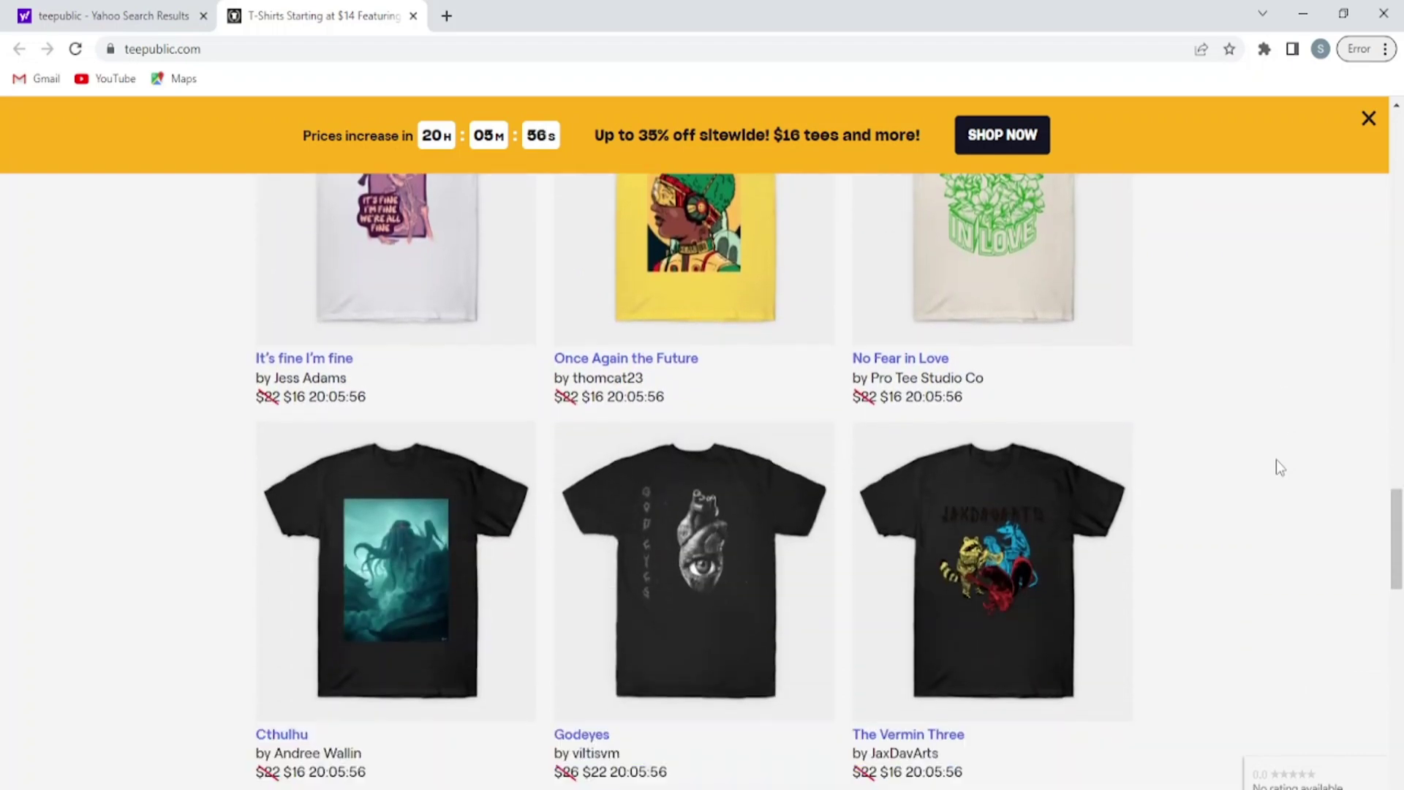
pyautogui.scroll(-10, 1275, 461)
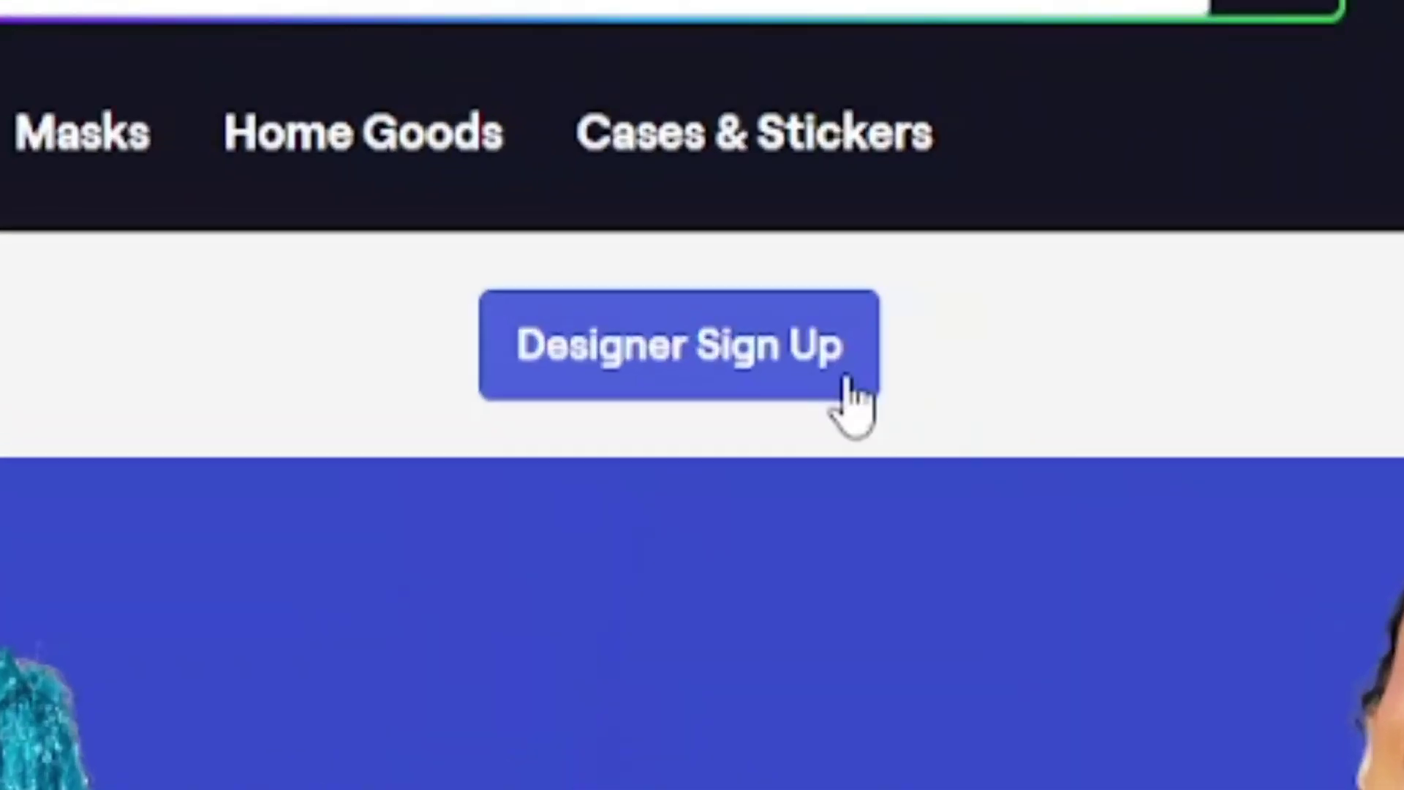
pyautogui.click(826, 369)
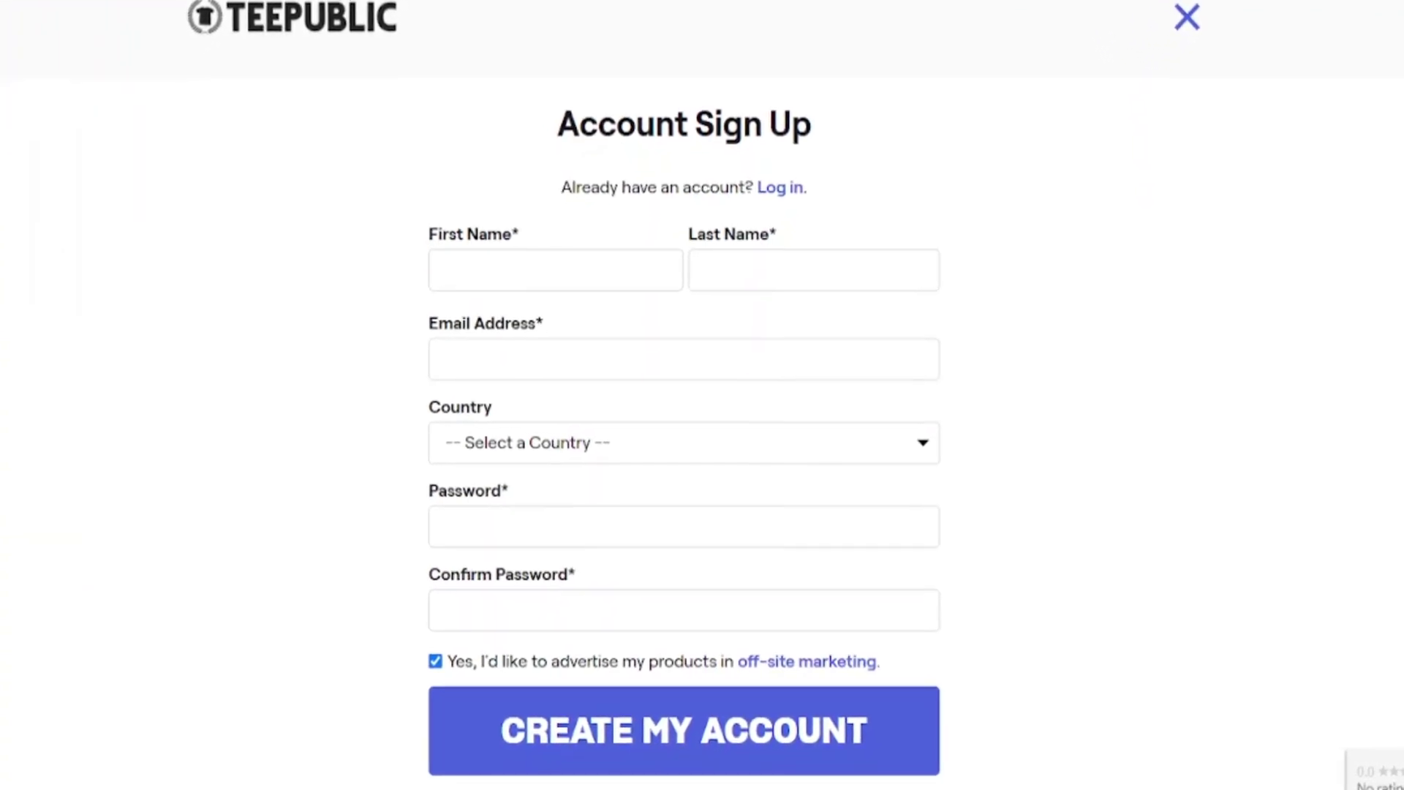
# Choose Payoneer as the payout method under Payments, then begin a marketplace design search.
pyautogui.scroll(-3, 683, 439)
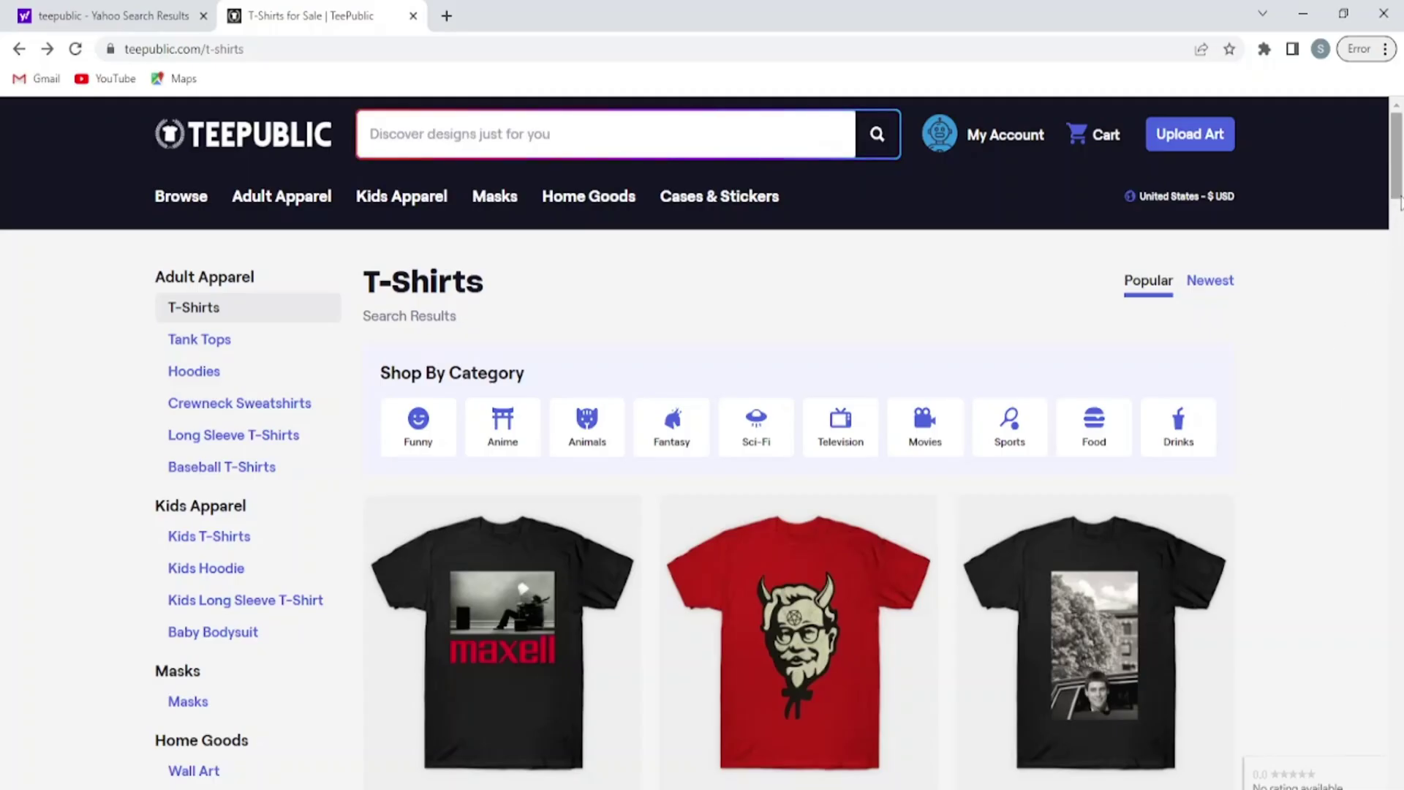
pyautogui.scroll(-15, 1400, 203)
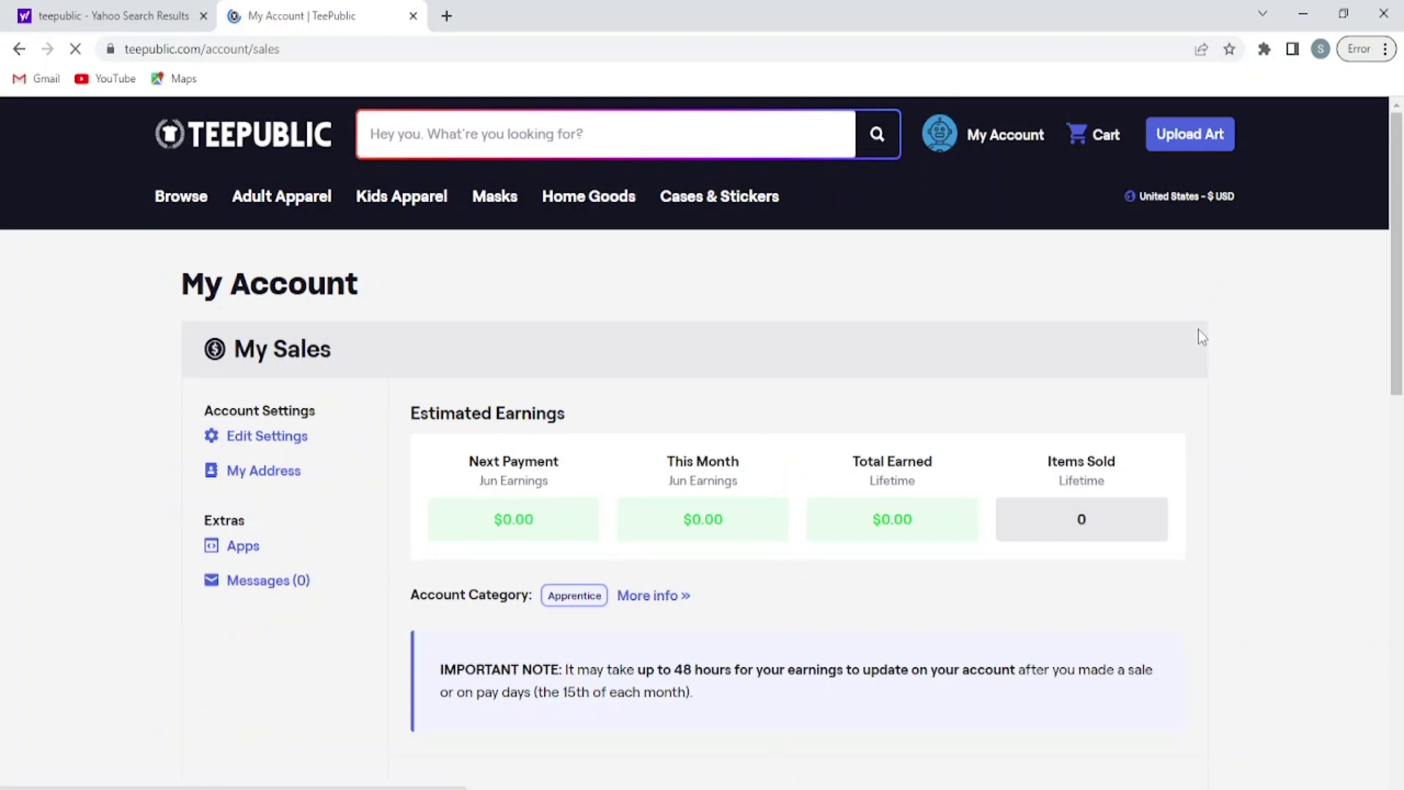
pyautogui.scroll(-5, 1197, 335)
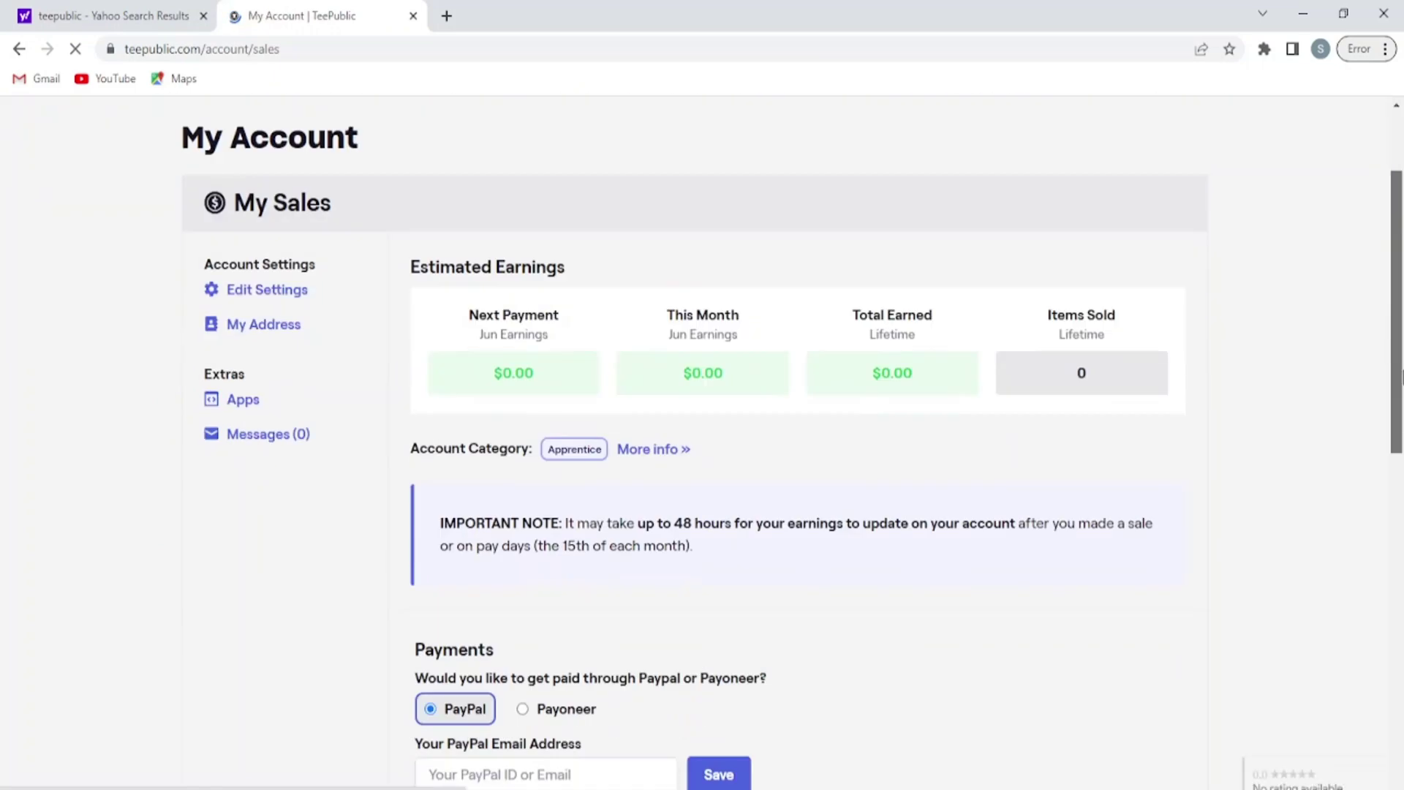
pyautogui.click(534, 459)
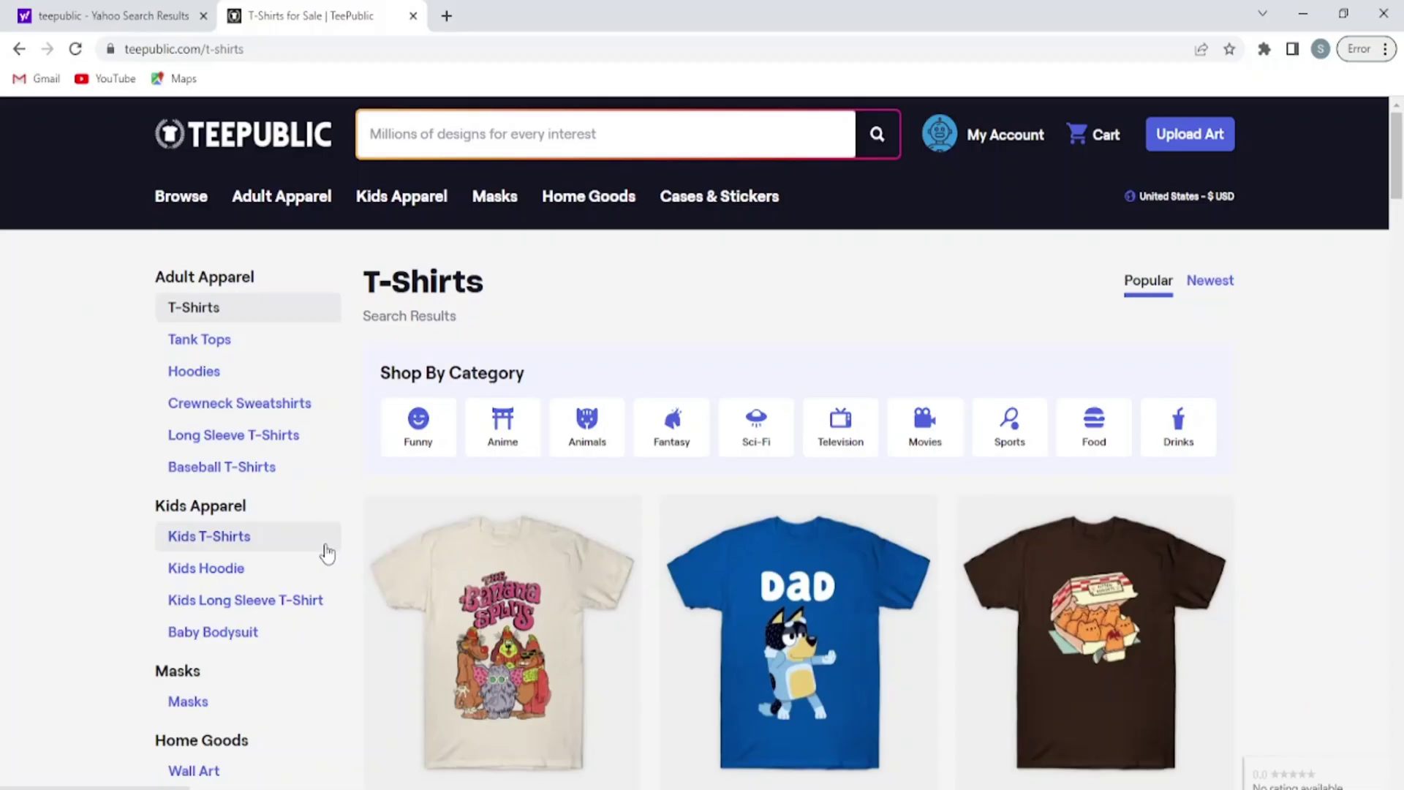
pyautogui.click(438, 134)
# Pick the '4th of july' suggestion and go to the MERICA Uncle Sam riding T-Rex product.
pyautogui.click(428, 220)
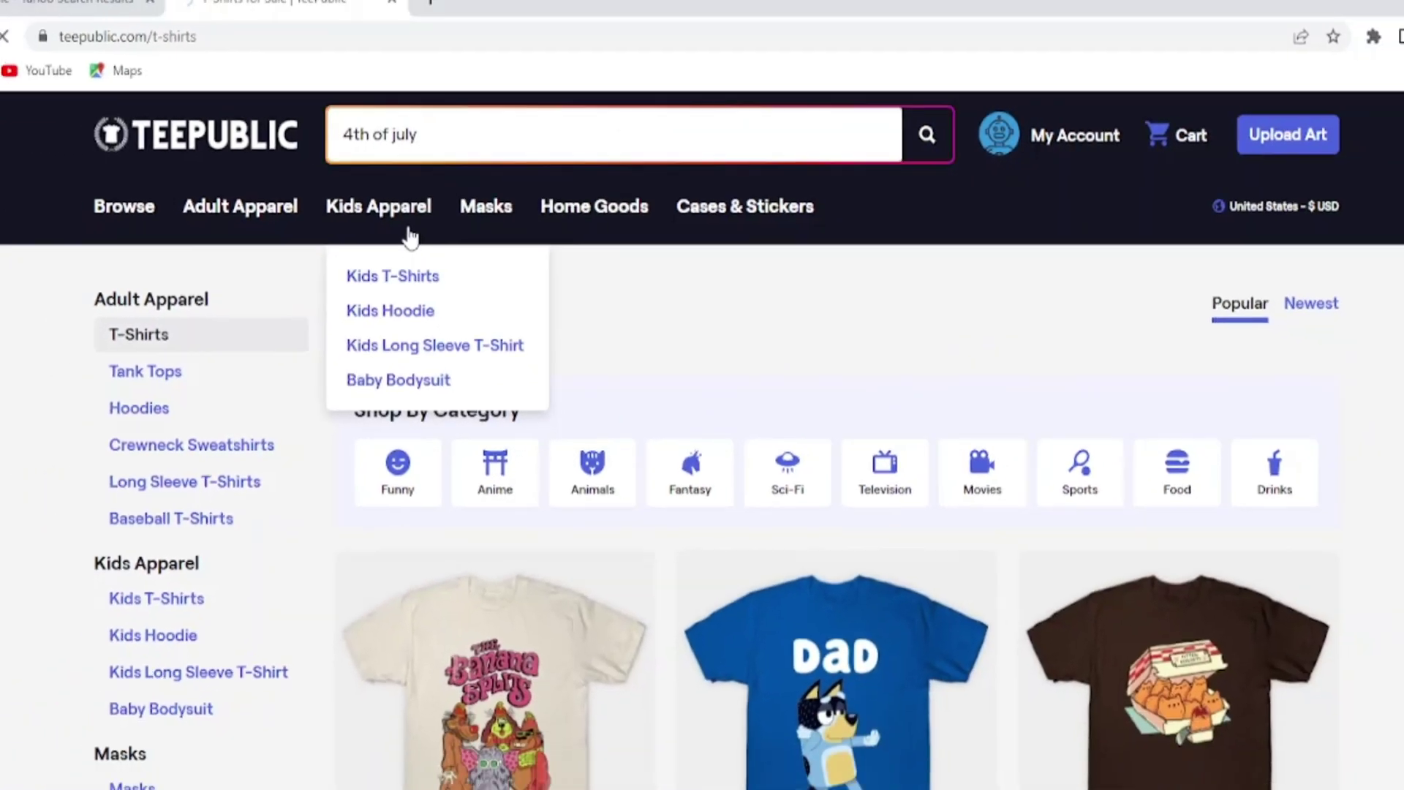
pyautogui.scroll(-8, 797, 512)
pyautogui.scroll(8, 797, 512)
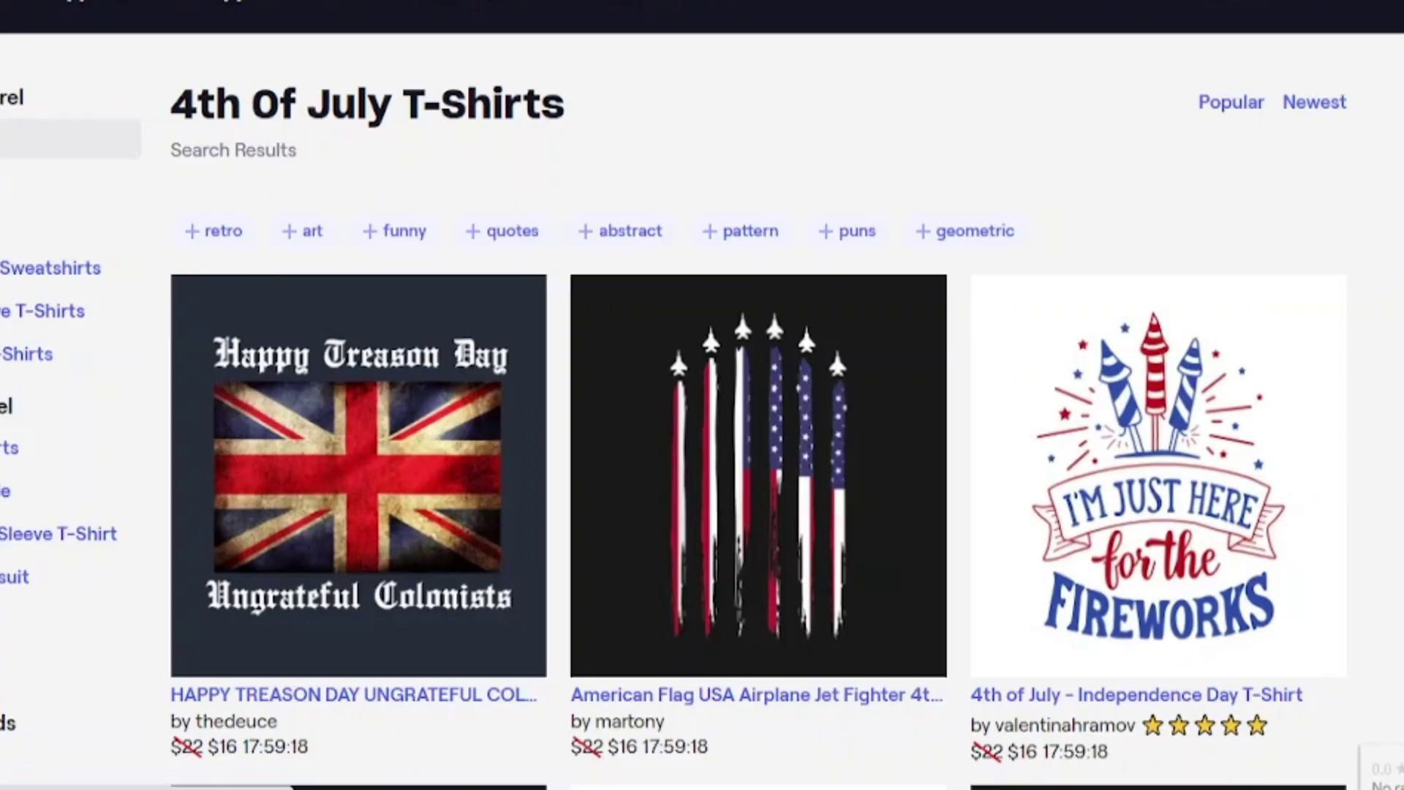
pyautogui.scroll(-2, 797, 512)
pyautogui.scroll(-14, 758, 395)
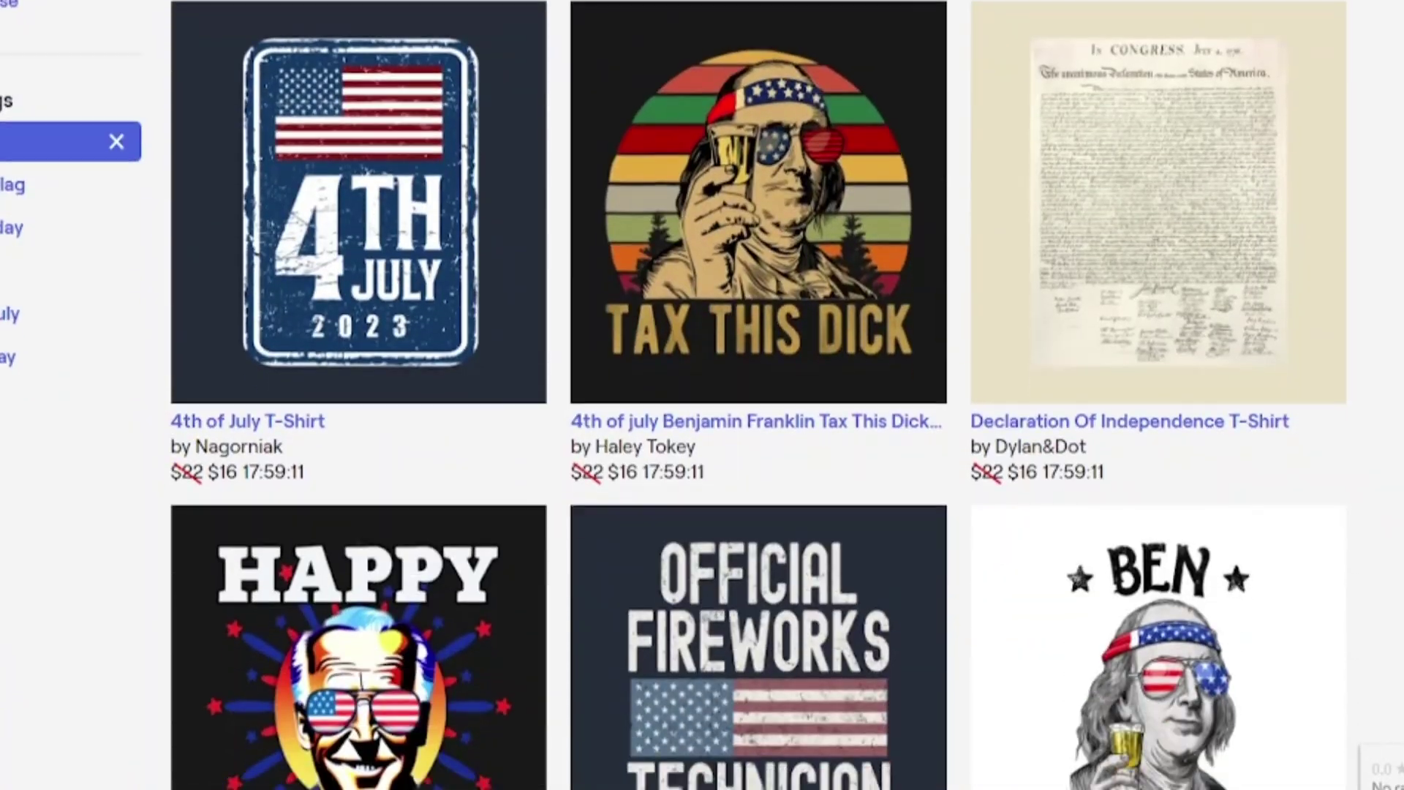
pyautogui.scroll(-5, 723, 358)
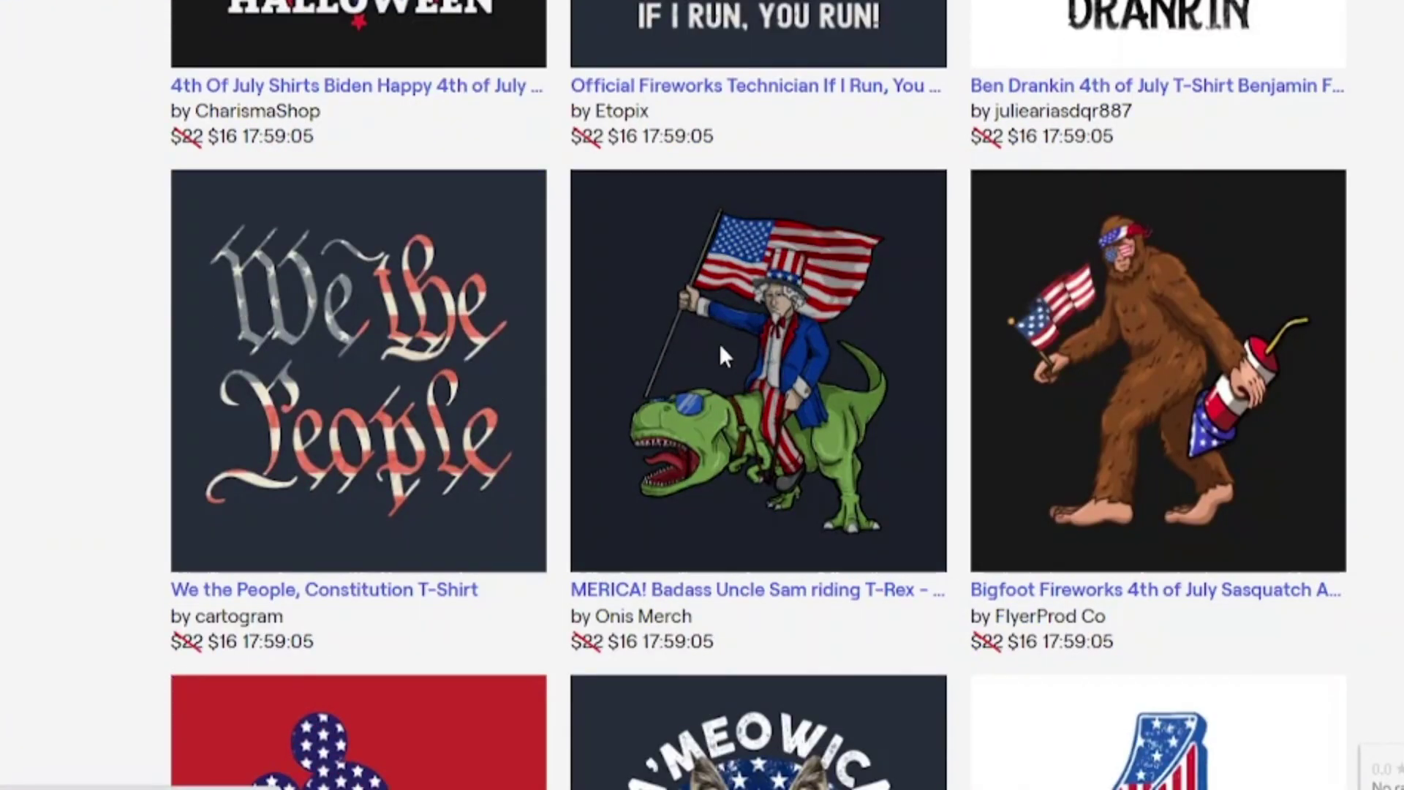
pyautogui.click(718, 344)
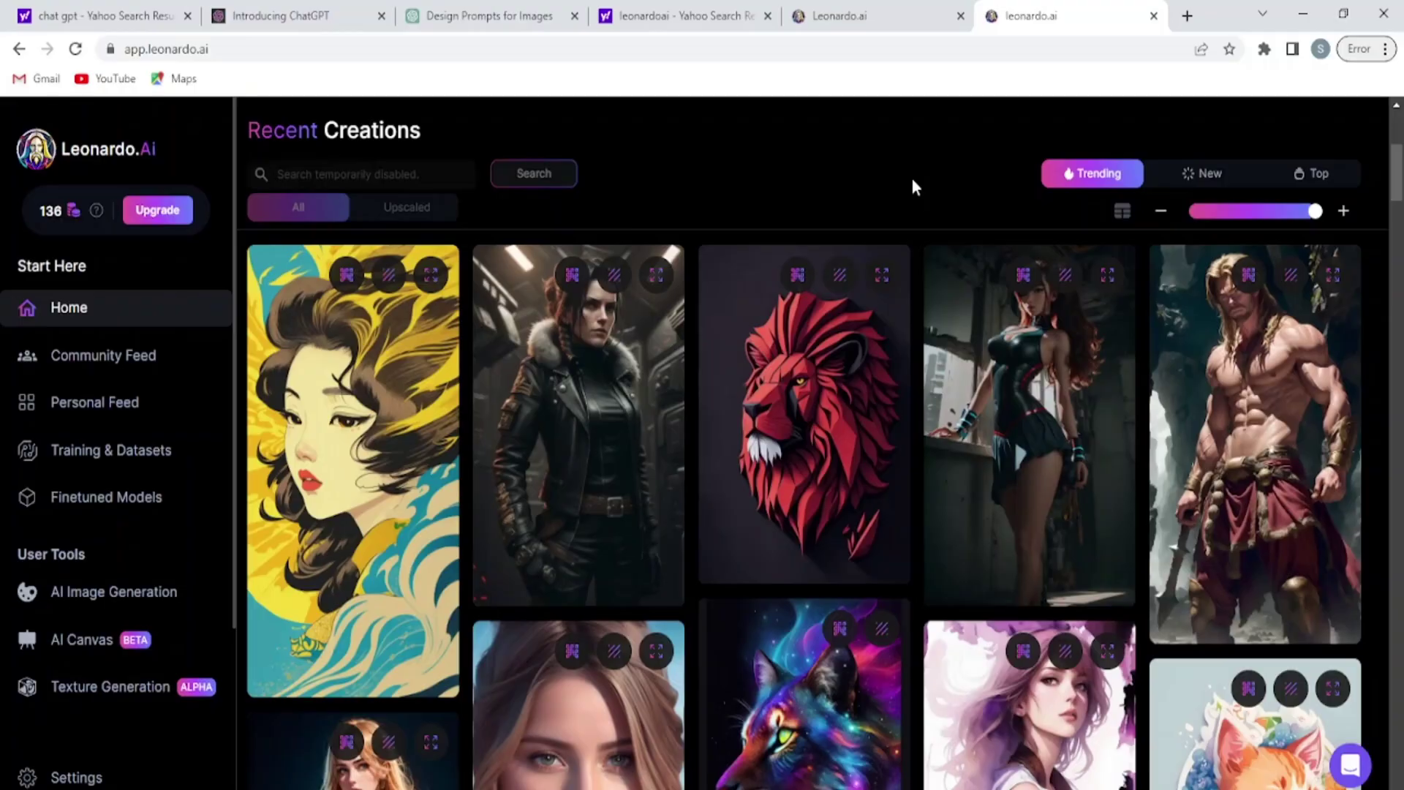
pyautogui.scroll(-15, 911, 178)
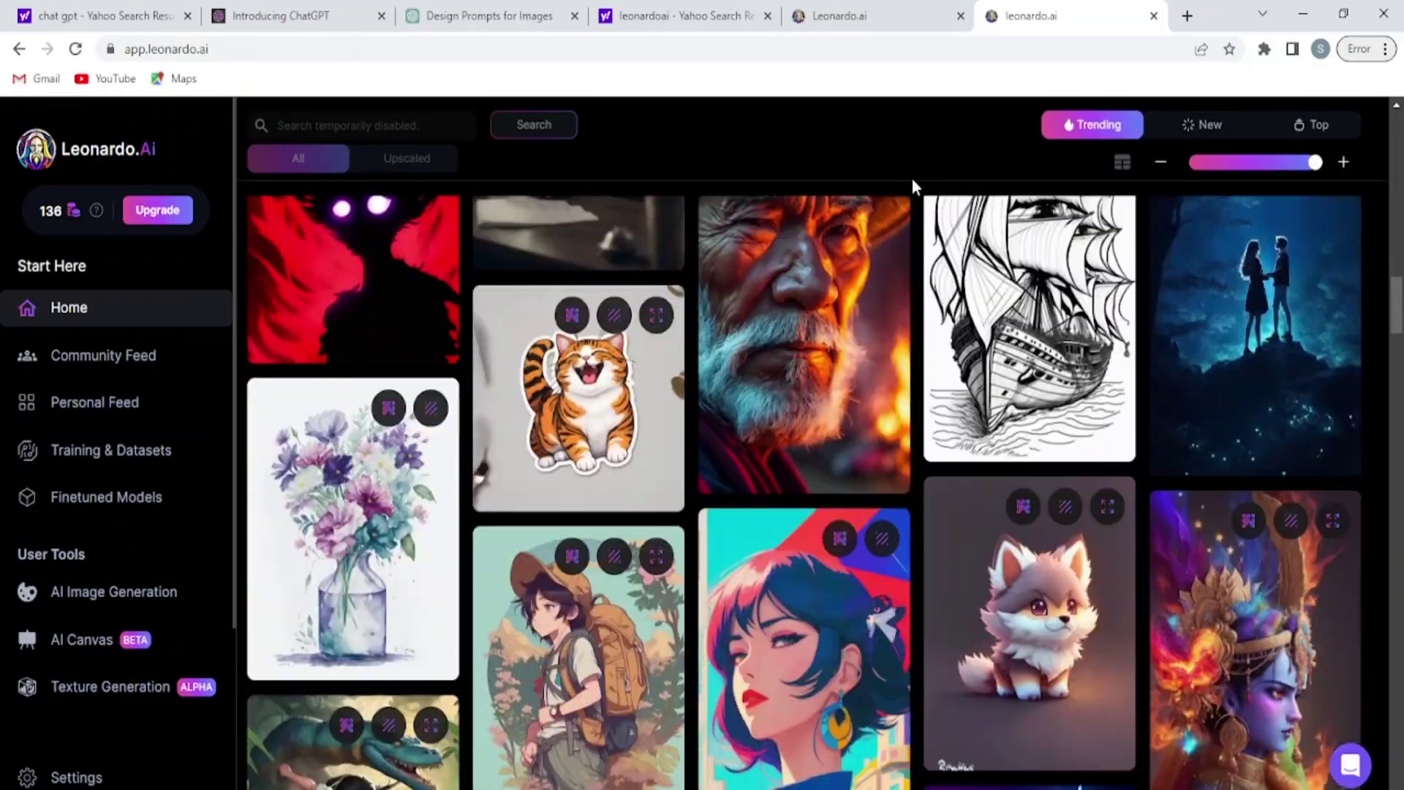
# Scroll the Leonardo.Ai feed and select the Uncle Sam riding T-Rex product title on TeePublic.
pyautogui.scroll(-5, 911, 178)
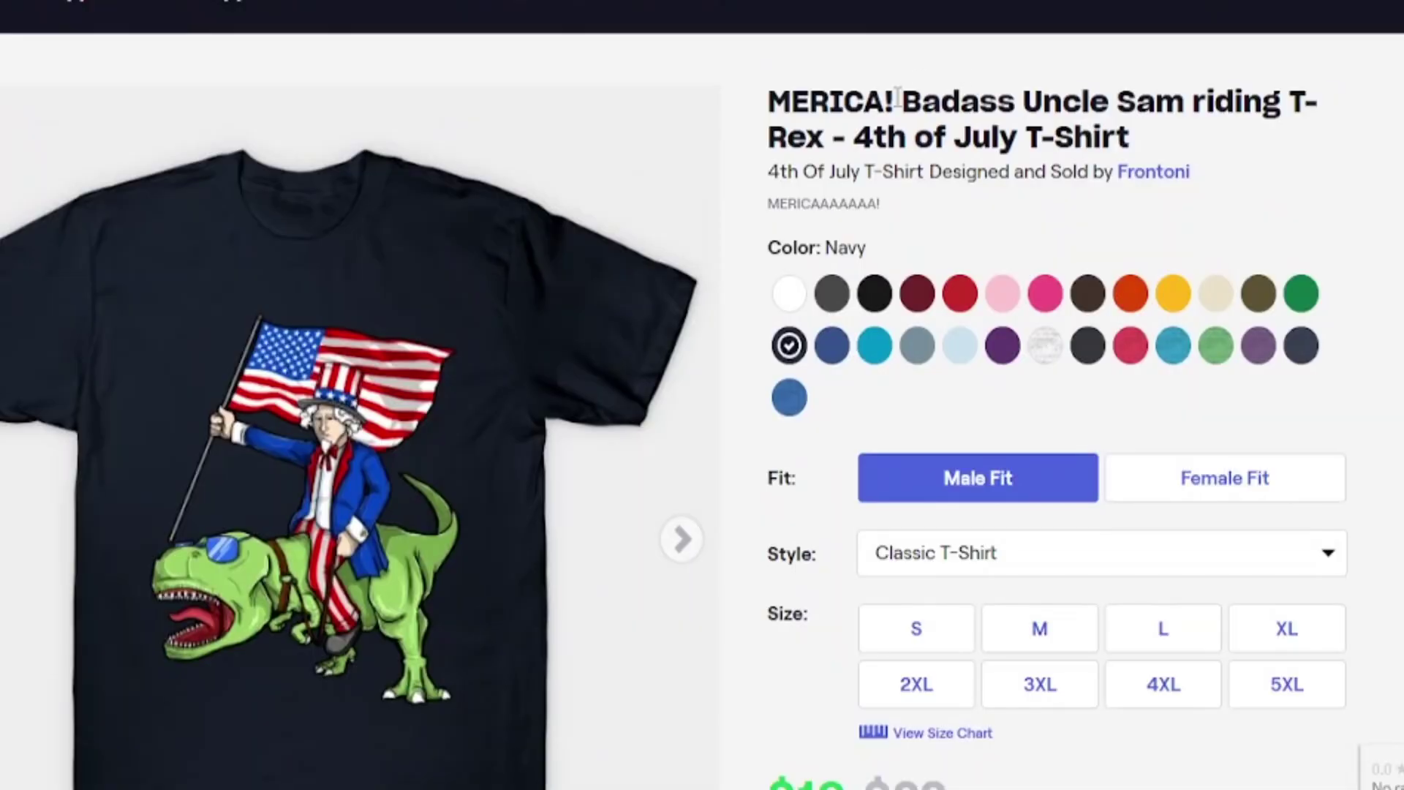
pyautogui.moveTo(899, 103); pyautogui.dragTo(908, 137)
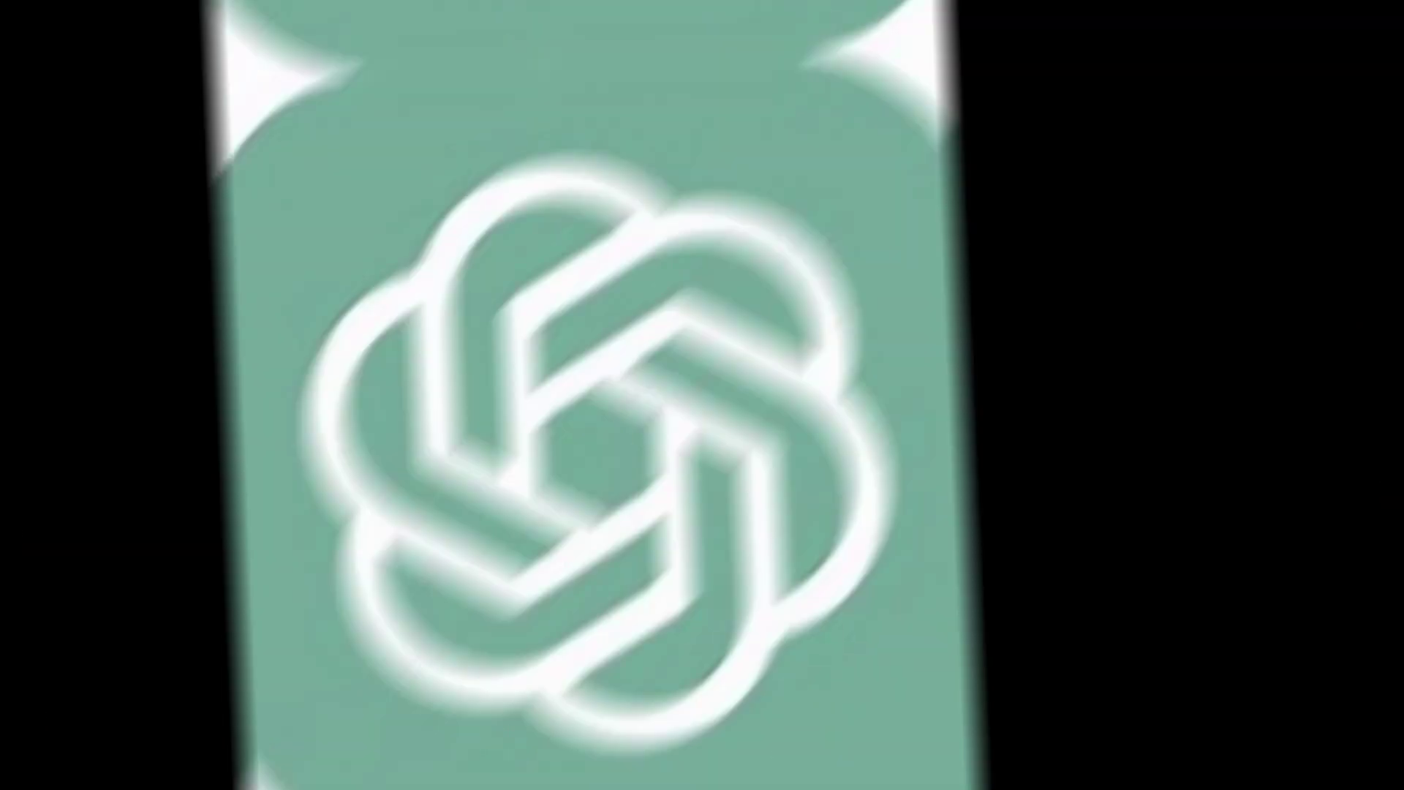
# Ask ChatGPT 'Give me the 10 unique design to generate image' and read the ten ideas.
pyautogui.write('Give me the 10 unique design to')
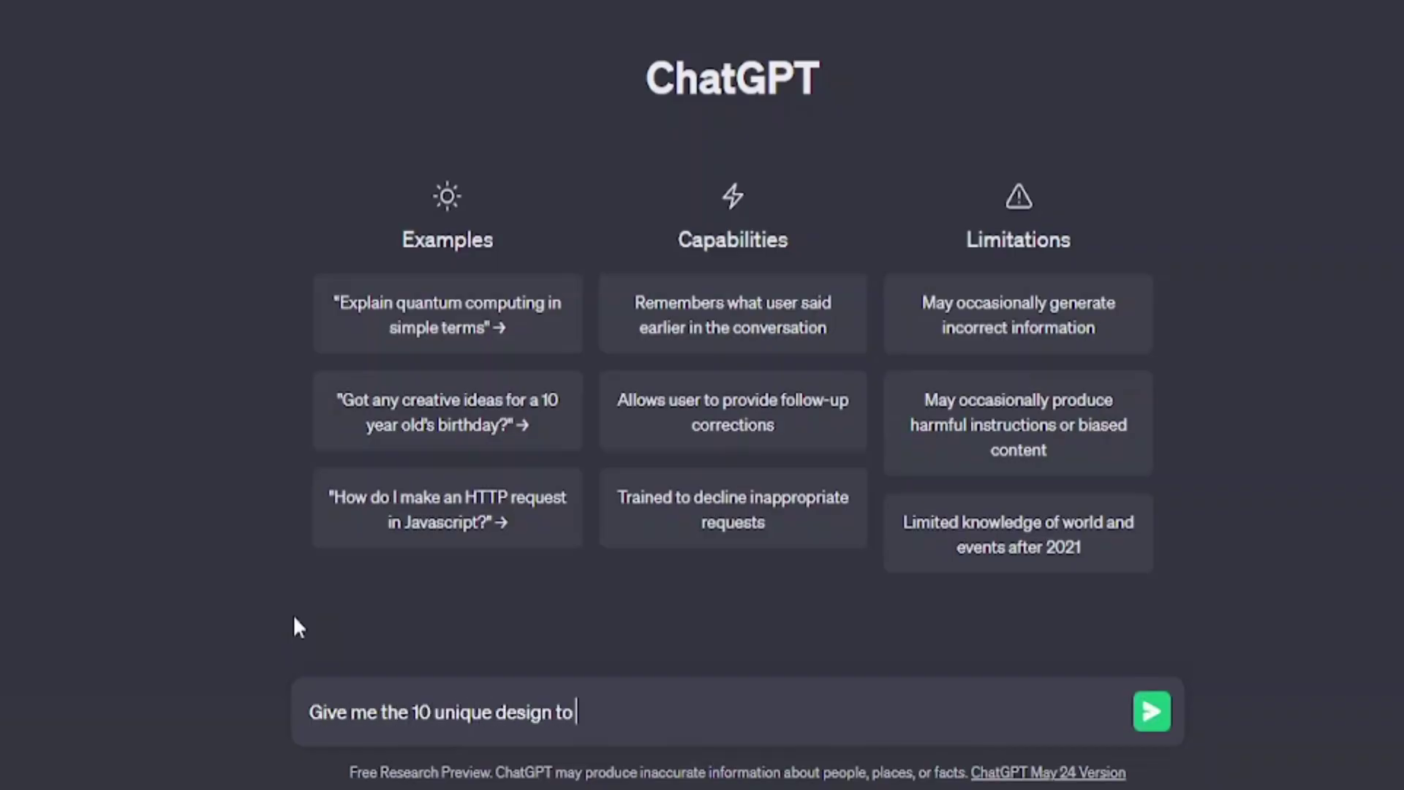
pyautogui.write(' generate image')
pyautogui.press('Return')
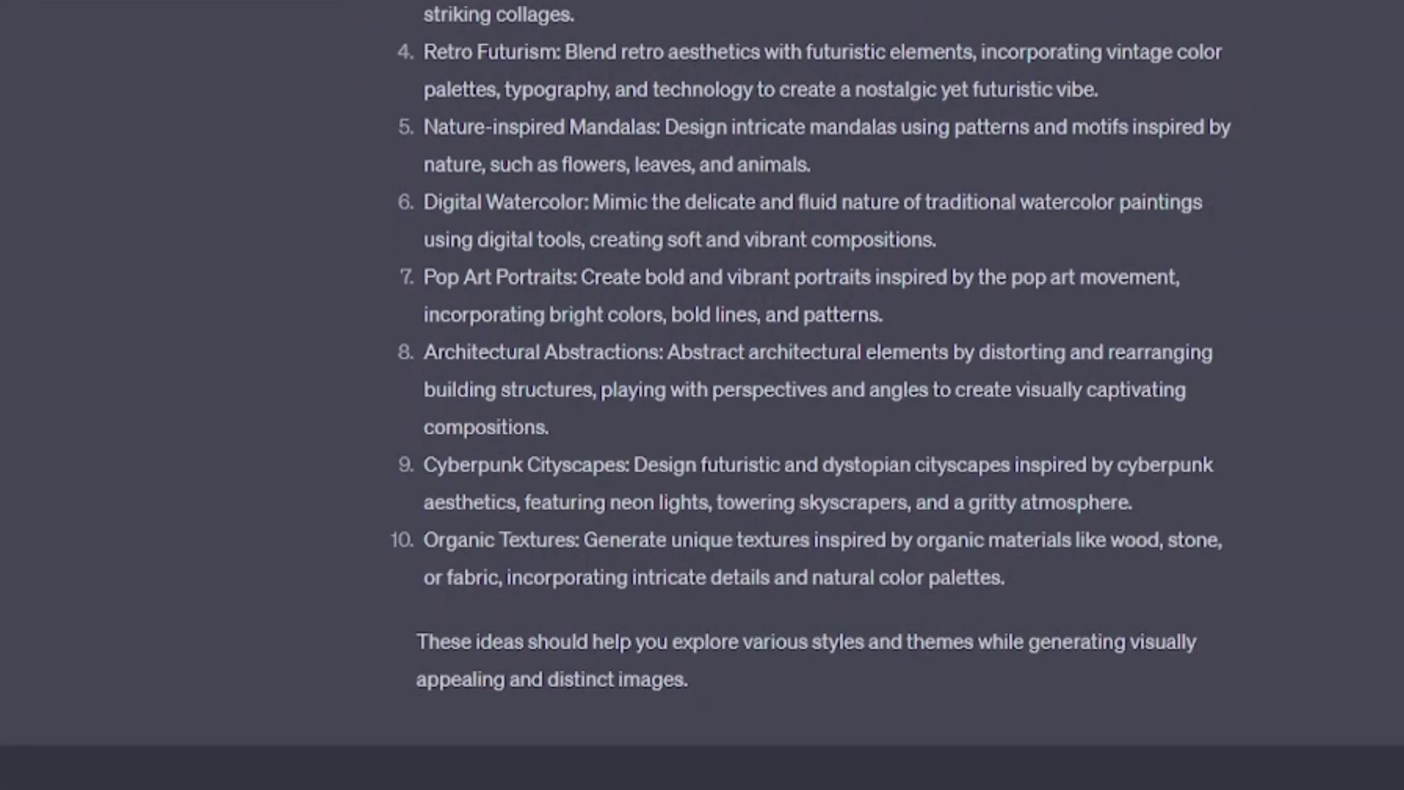
pyautogui.scroll(10, 702, 395)
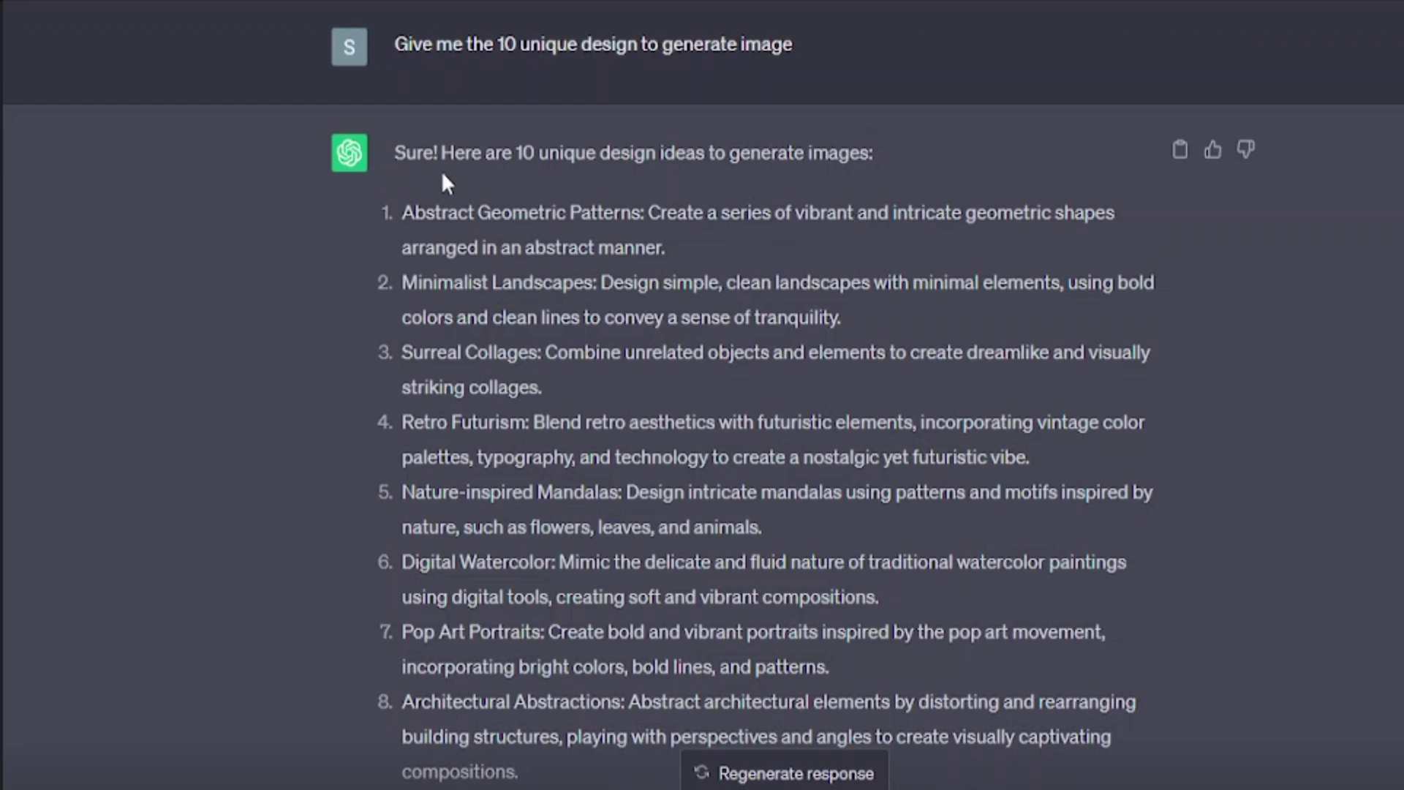
pyautogui.scroll(-5, 1156, 639)
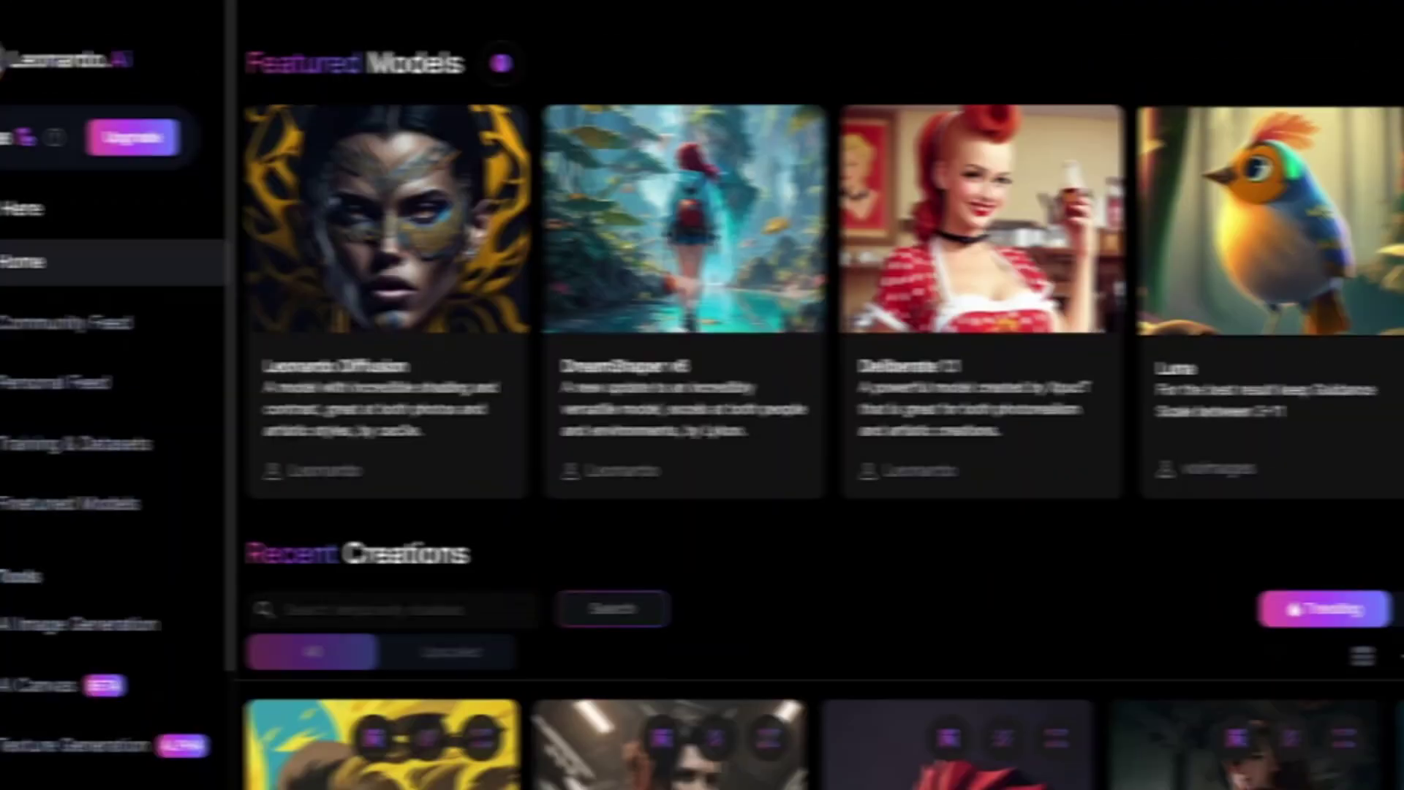
# Find the Ships line-art card in the Leonardo.Ai feed and view its full prompt details.
pyautogui.scroll(-10, 702, 395)
pyautogui.scroll(-15, 702, 394)
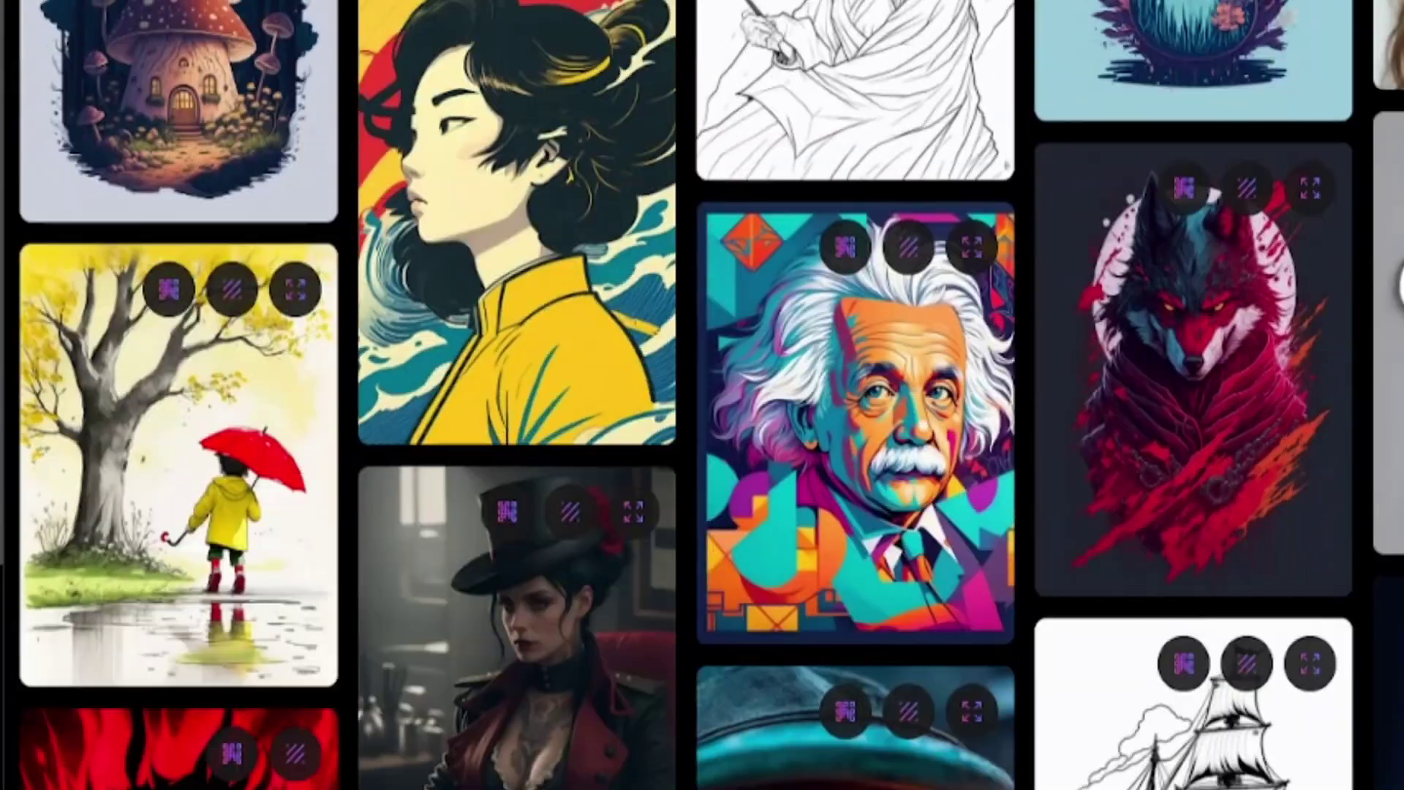
pyautogui.scroll(-15, 702, 395)
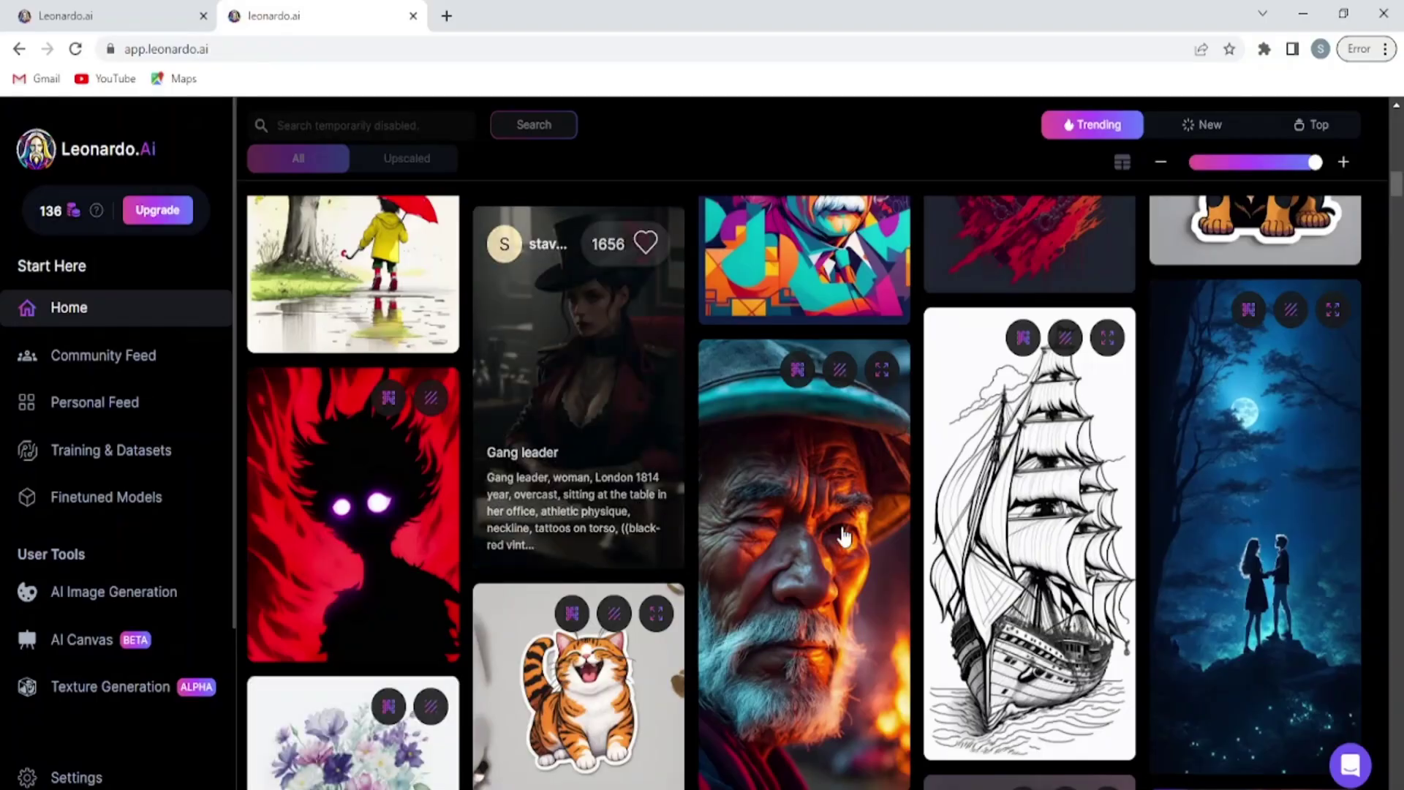
pyautogui.click(979, 552)
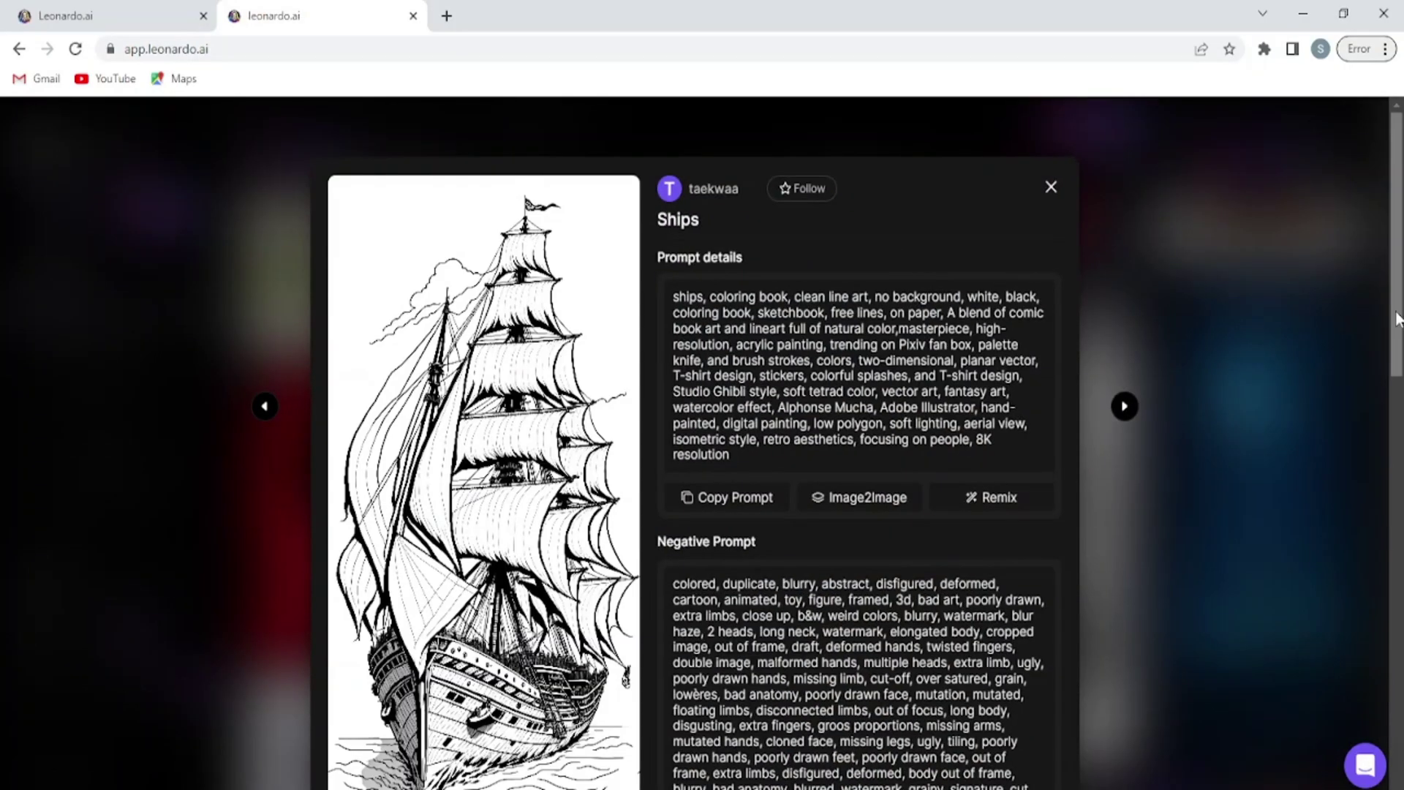
pyautogui.scroll(-3, 773, 753)
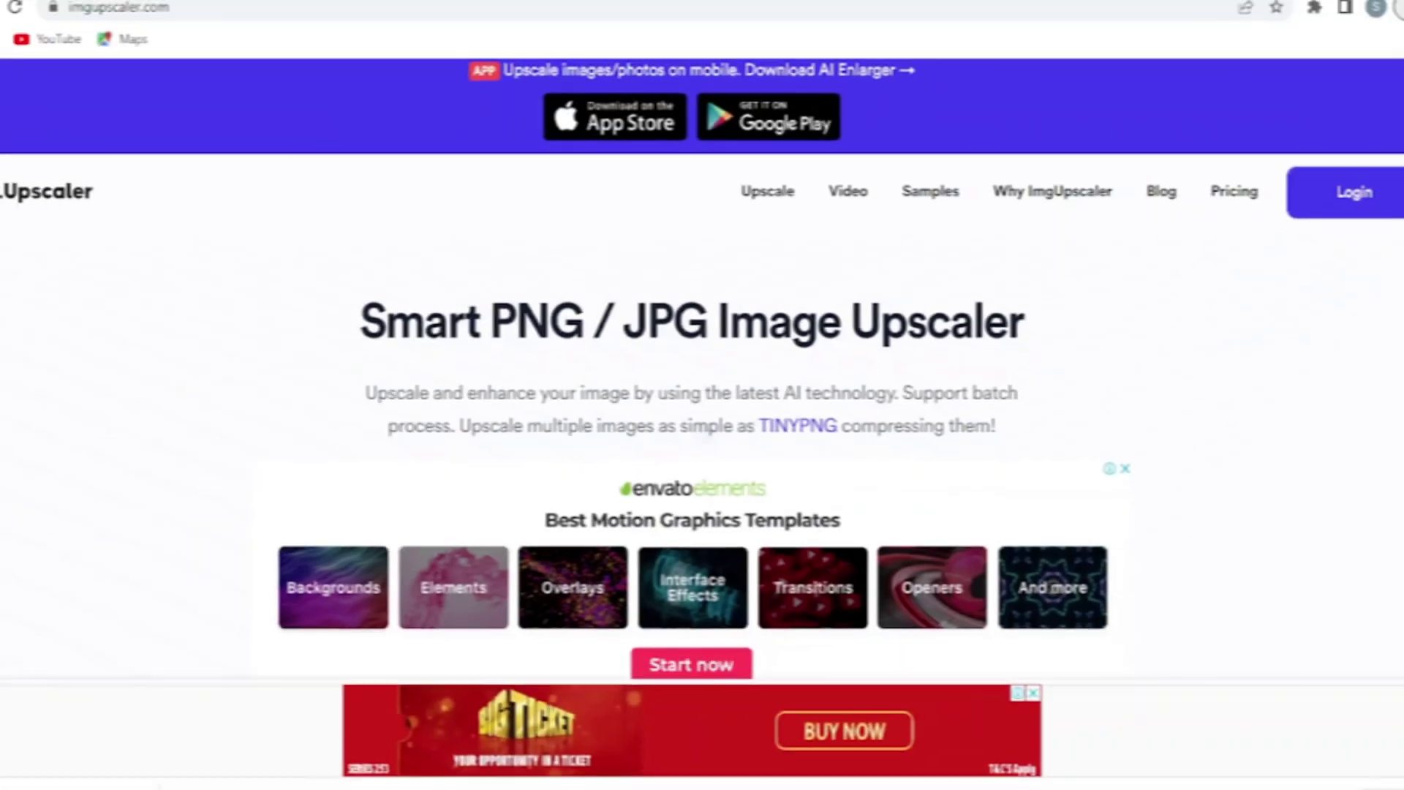
# Set ImgUpscaler to 400% and add the Default_ships JPG from Downloads.
pyautogui.scroll(-10, 702, 365)
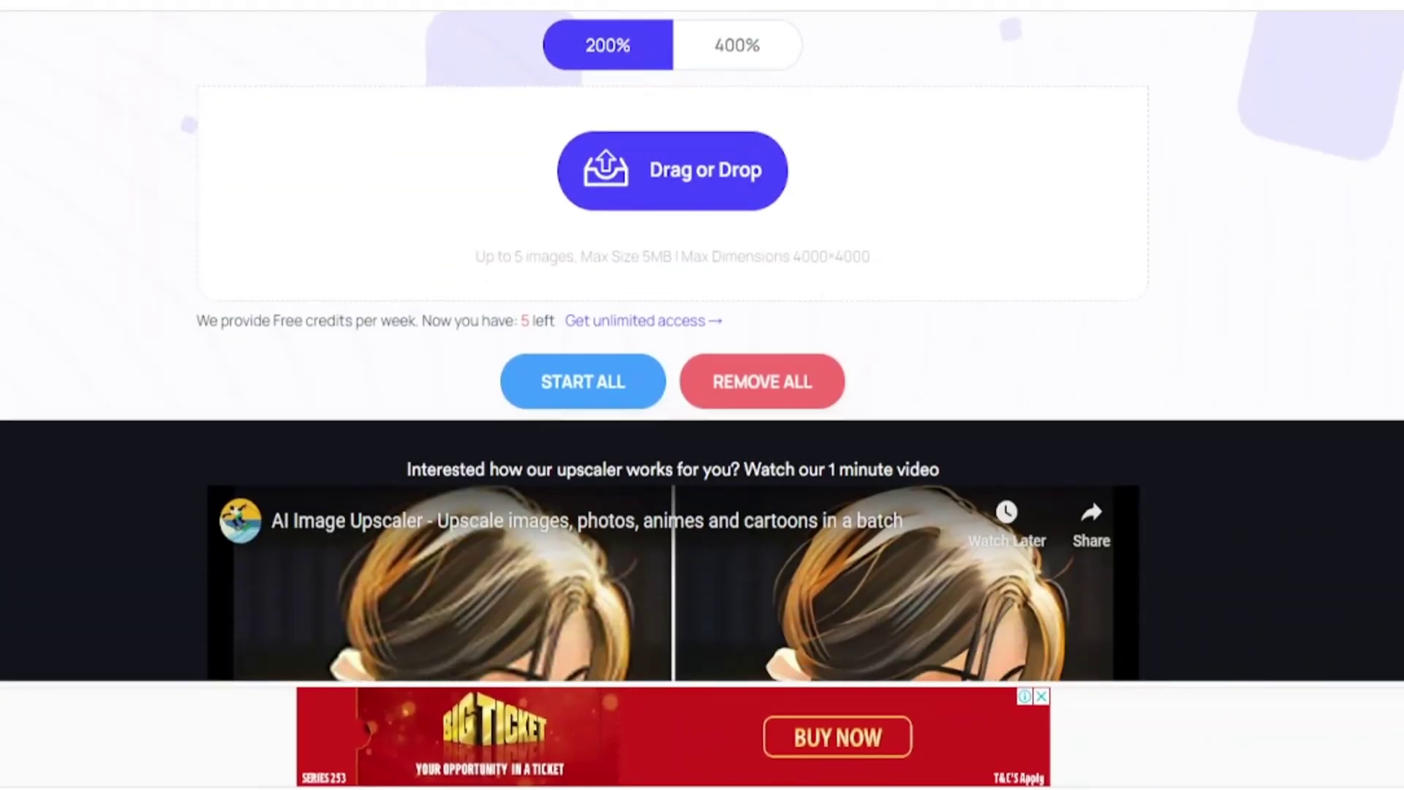
pyautogui.scroll(-15, 702, 344)
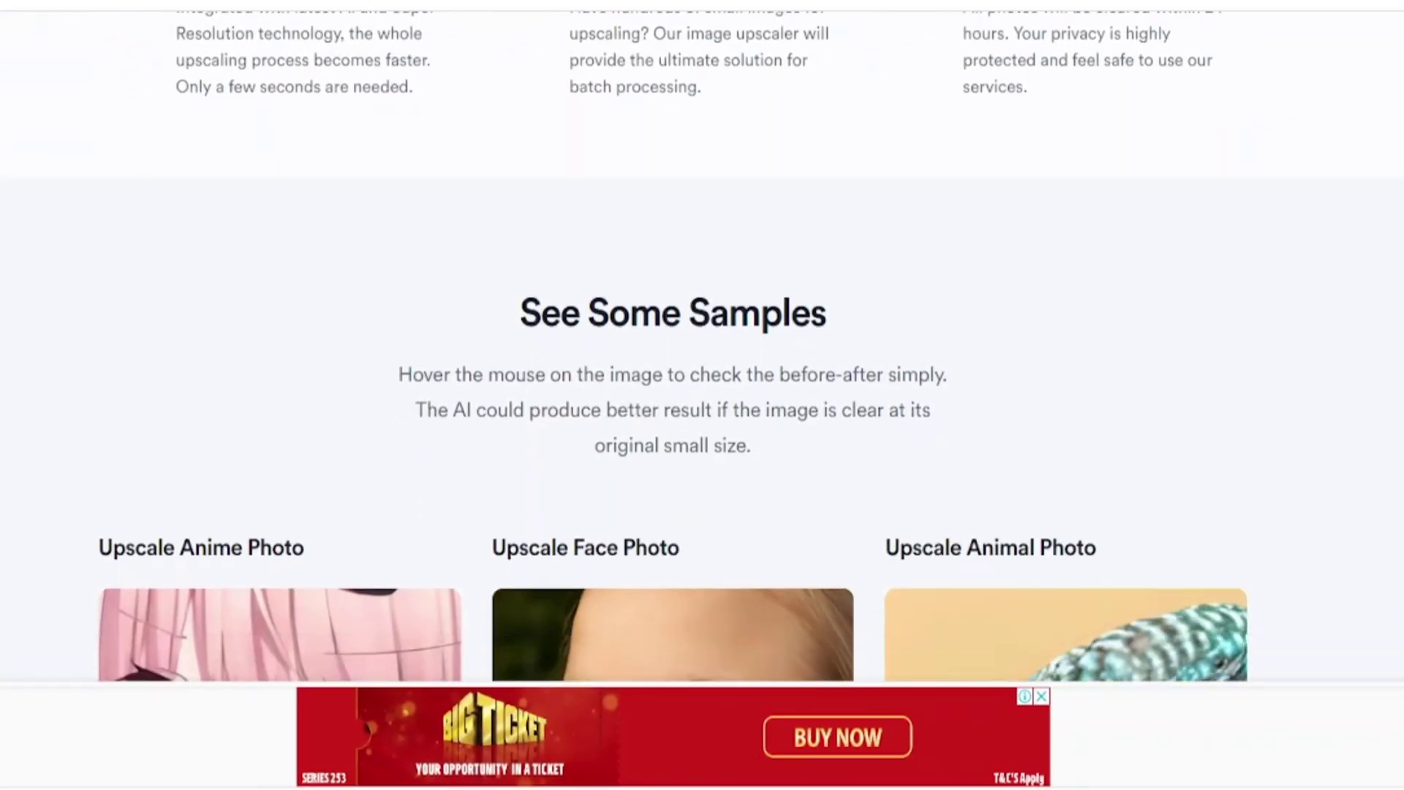
pyautogui.scroll(-15, 702, 366)
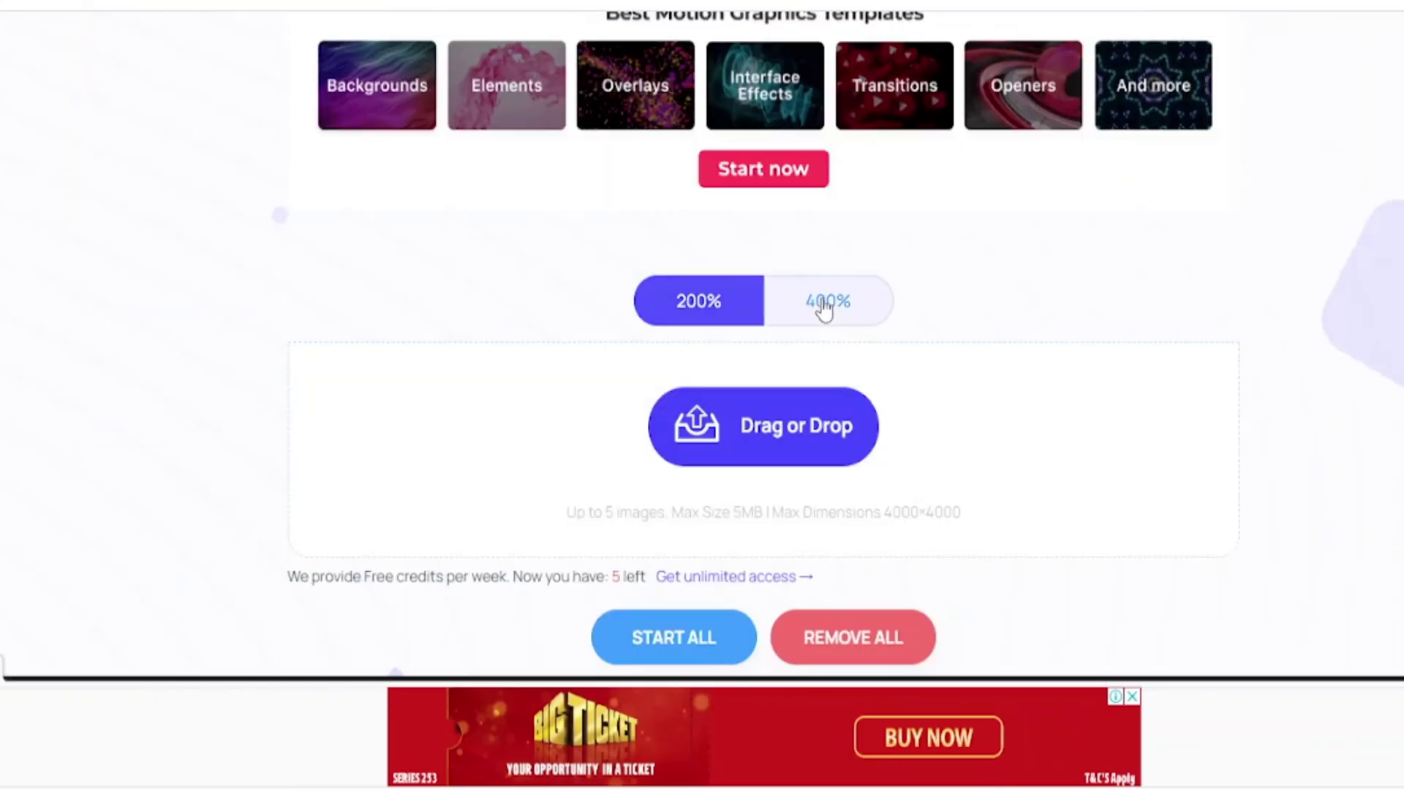
pyautogui.click(827, 300)
pyautogui.click(764, 424)
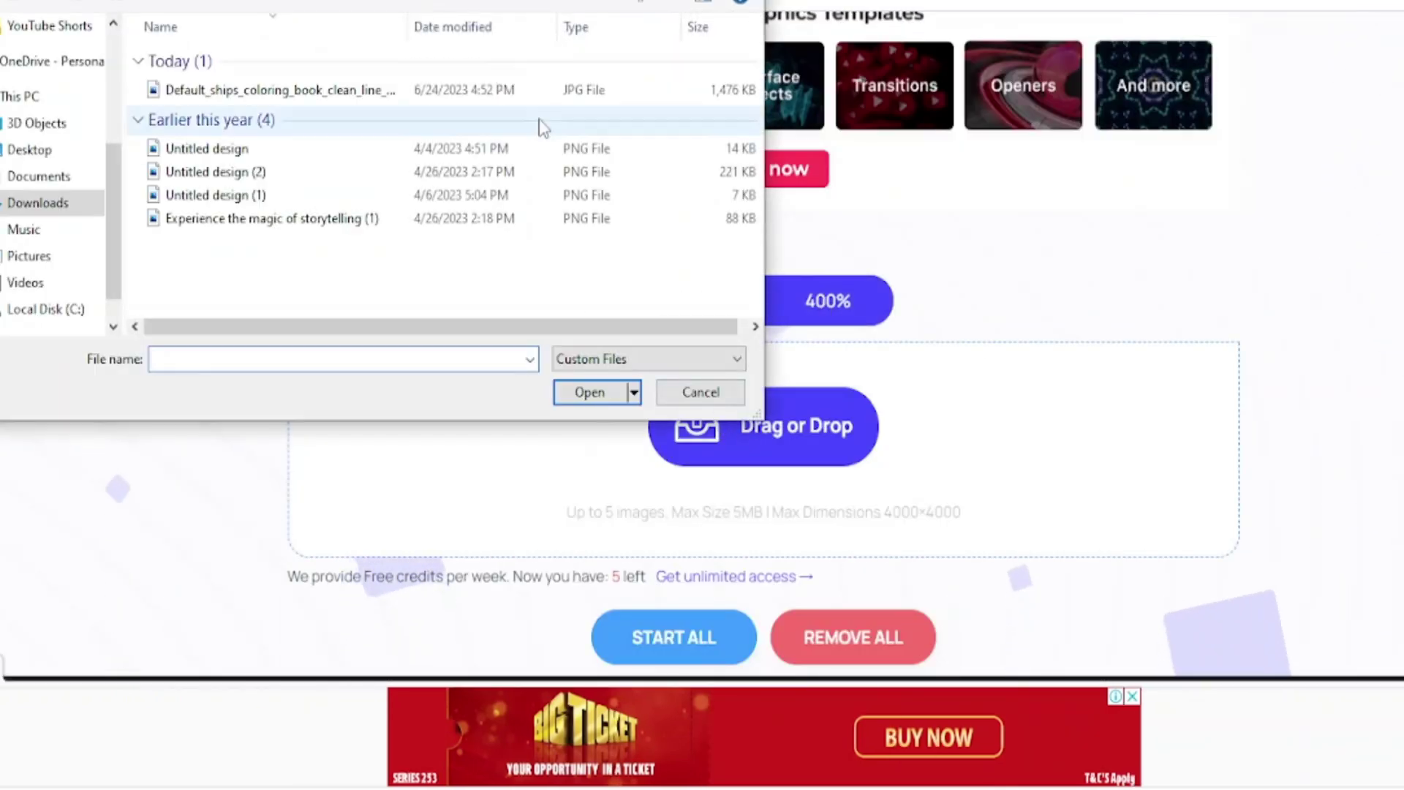
pyautogui.click(468, 89)
pyautogui.click(589, 392)
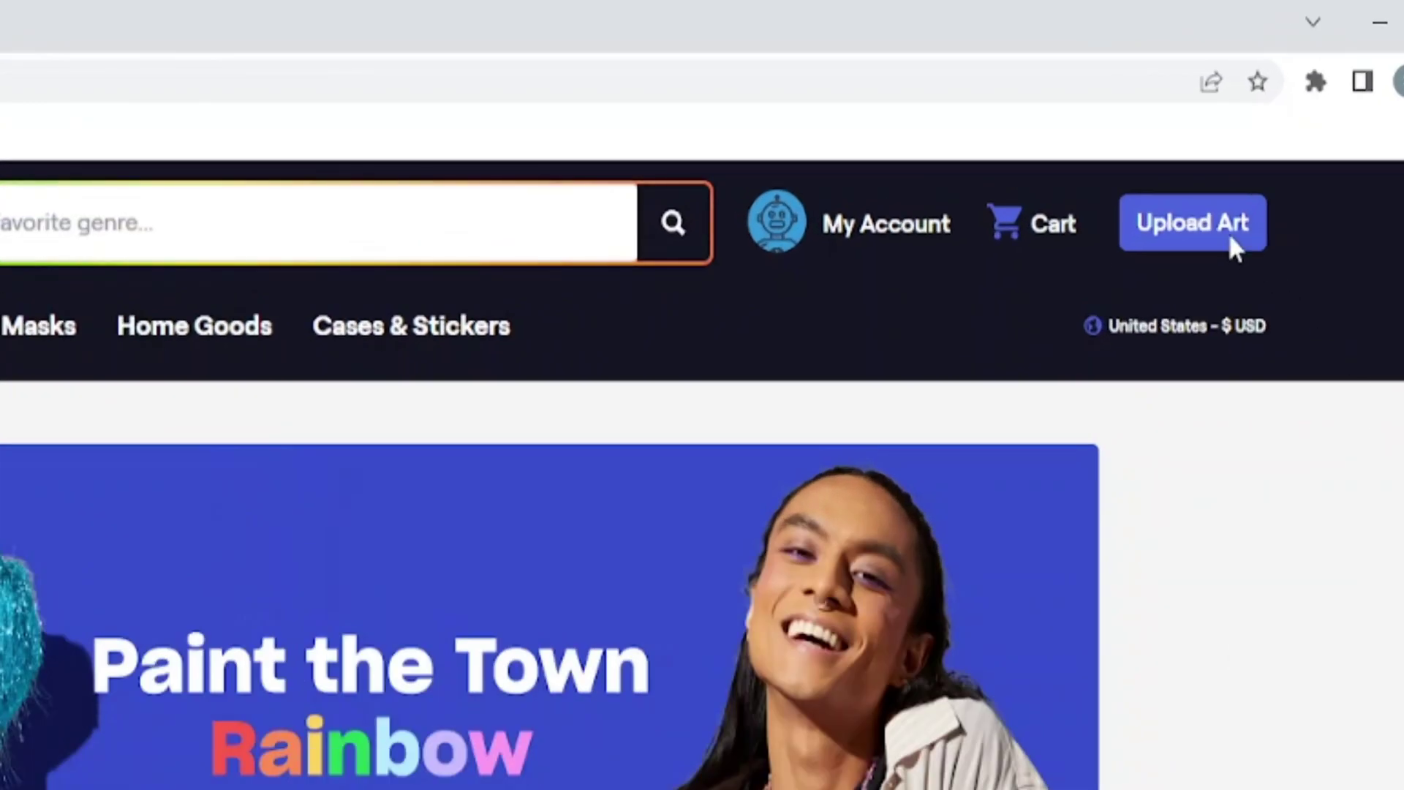
# Start a TeePublic design upload with Upload Art and put the cursor in the Store Name field.
pyautogui.click(1229, 228)
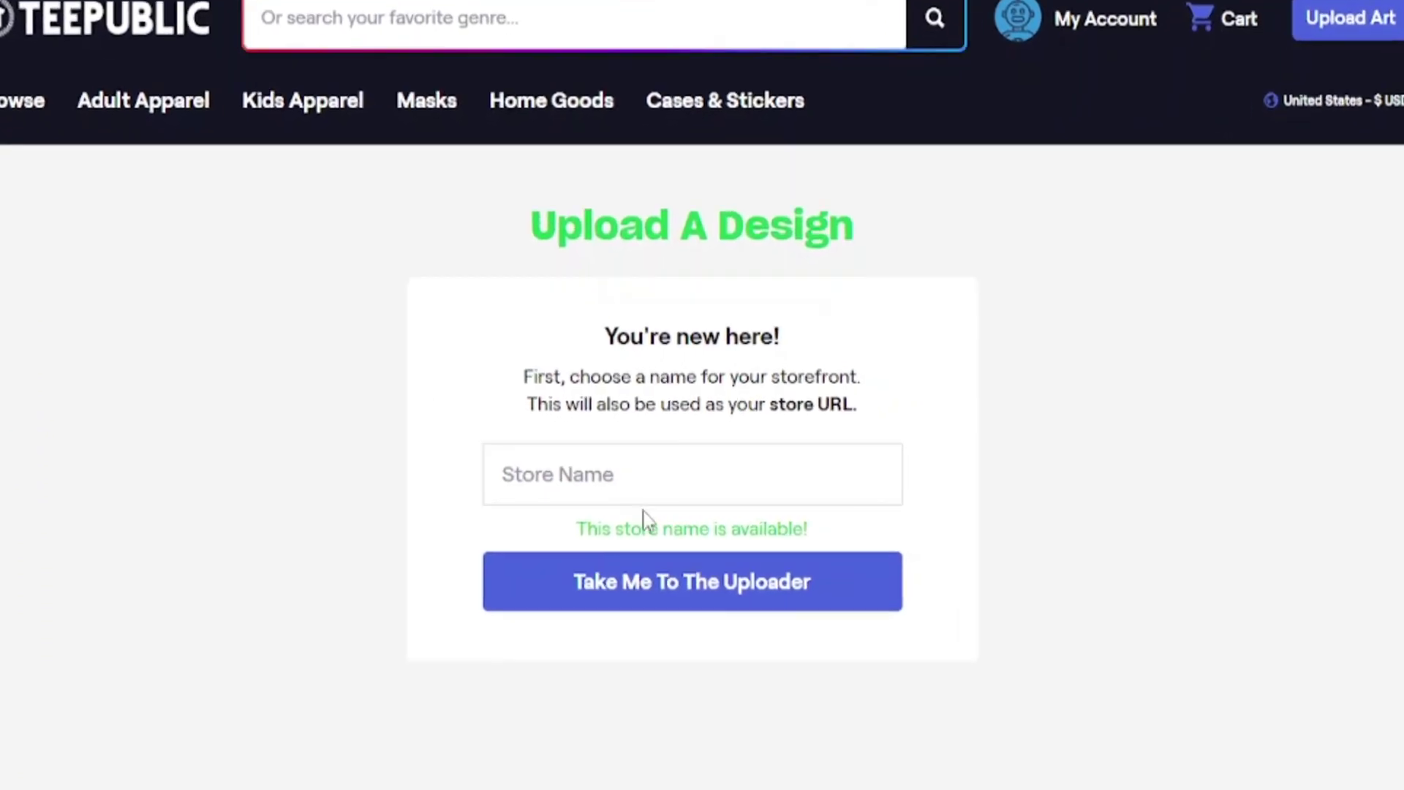
pyautogui.click(736, 494)
# Ask ChatGPT 'Give me the 50 store name for t-shirt seller' and scroll the reply.
pyautogui.write('Gi')
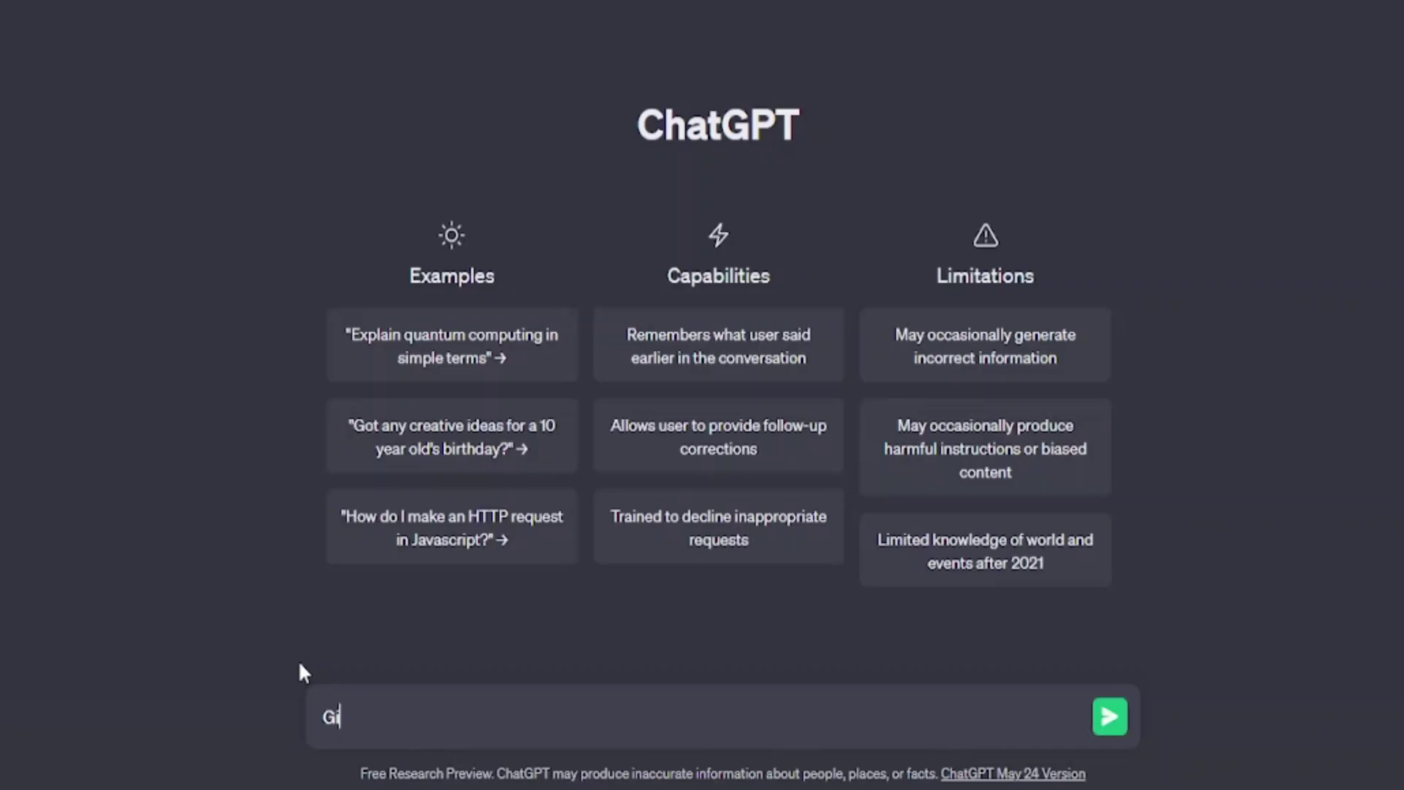
pyautogui.write('ve me the 50 store name for t')
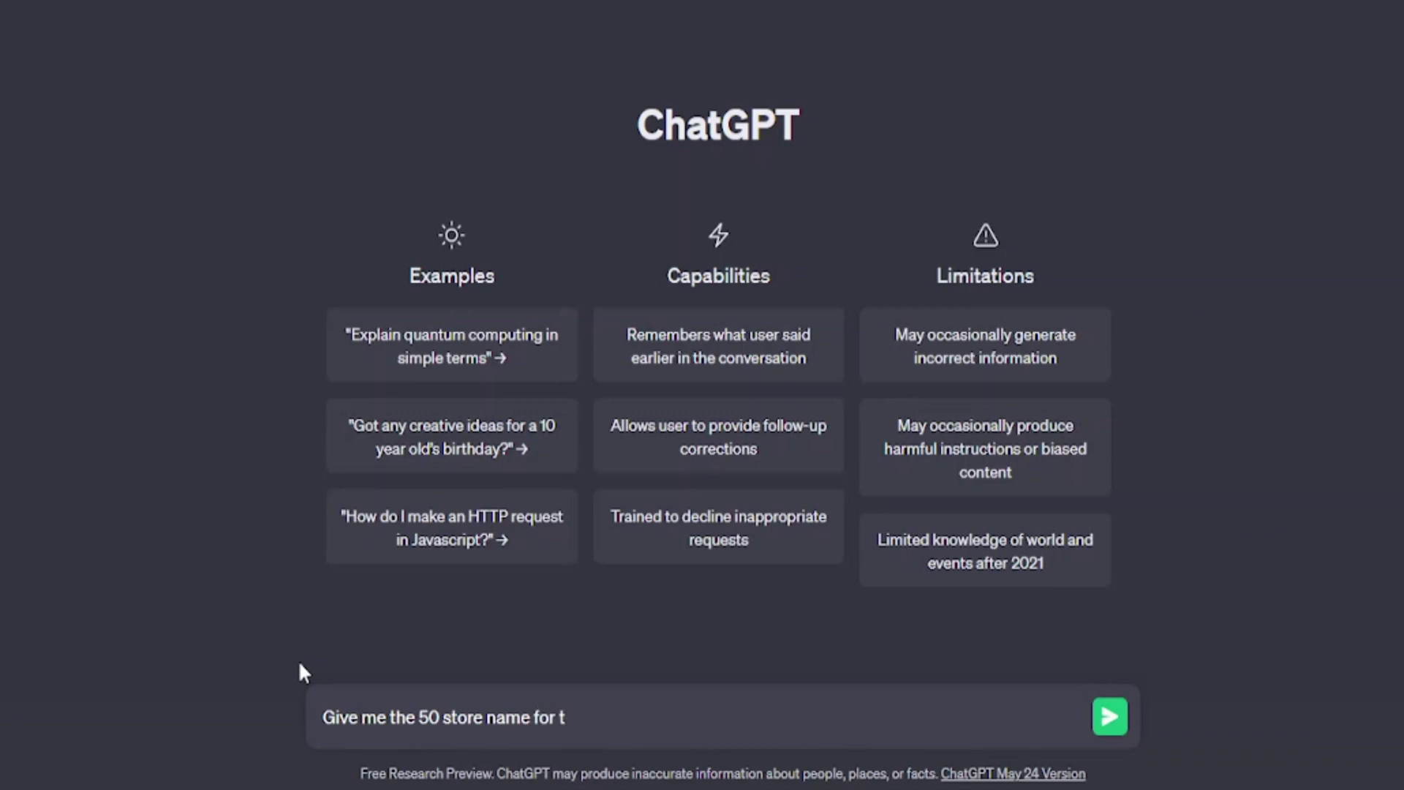
pyautogui.write('-shirt seller')
pyautogui.press('Return')
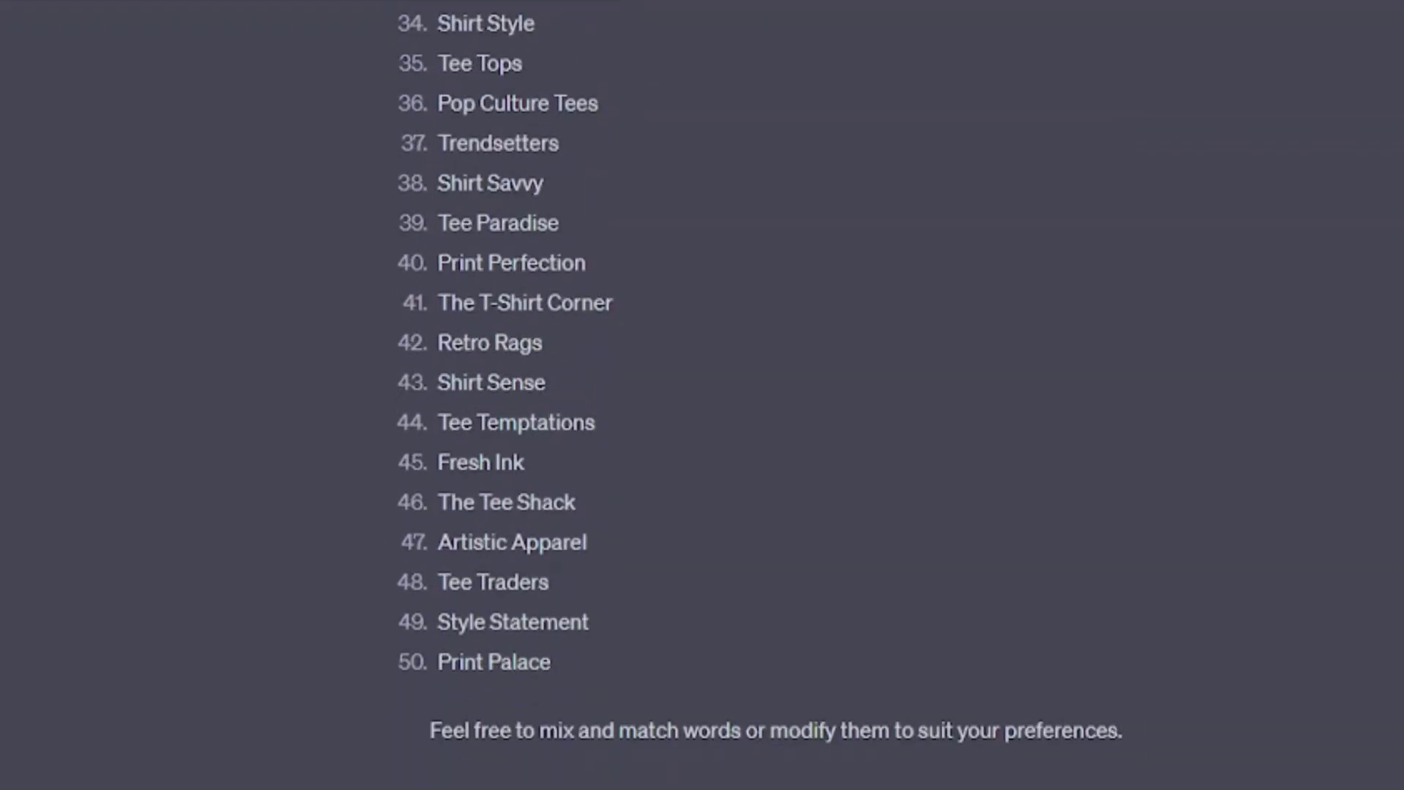
pyautogui.scroll(20, 701, 395)
pyautogui.scroll(-10, 702, 395)
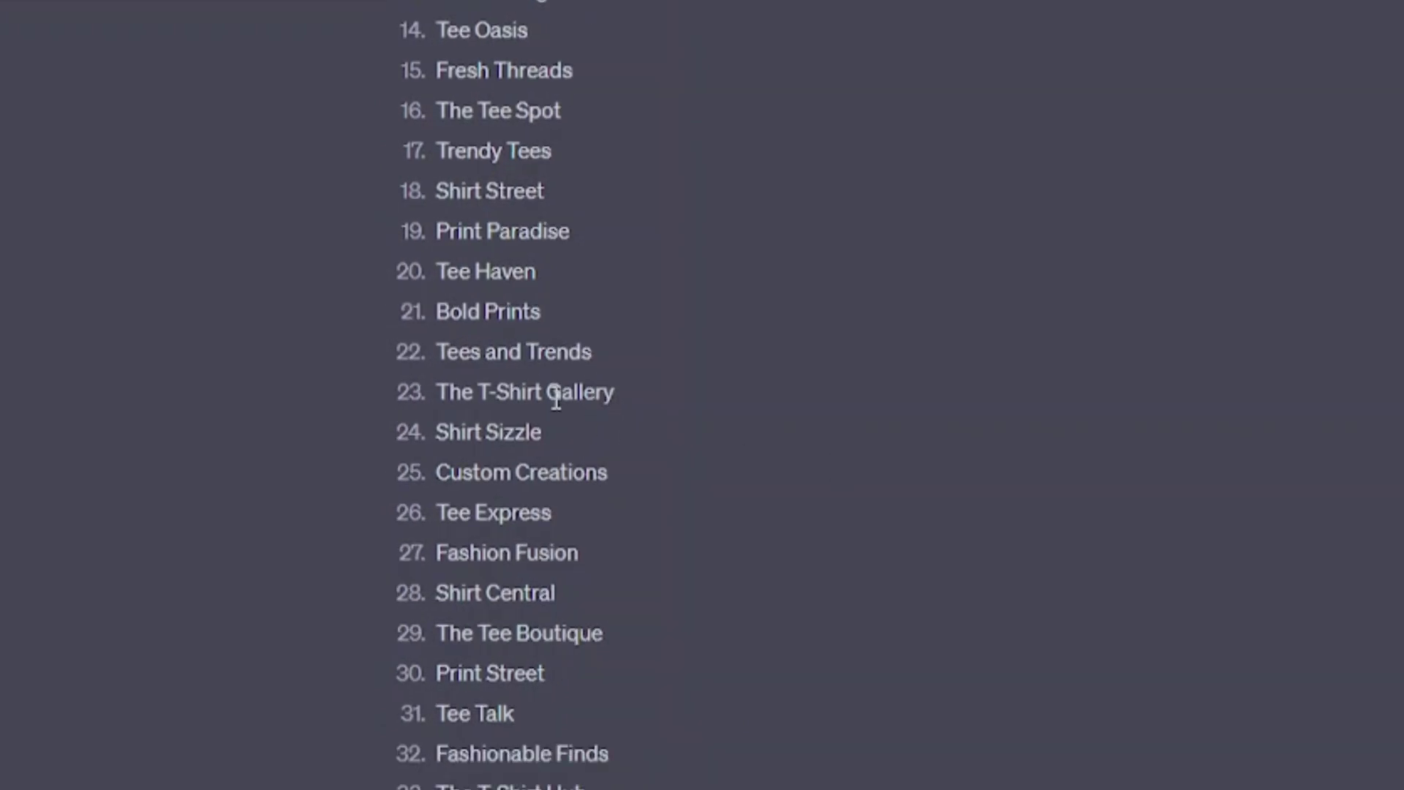
# Copy the name 'The T-Shirt Gallery' from ChatGPT's list.
pyautogui.moveTo(431, 391); pyautogui.dragTo(621, 405)
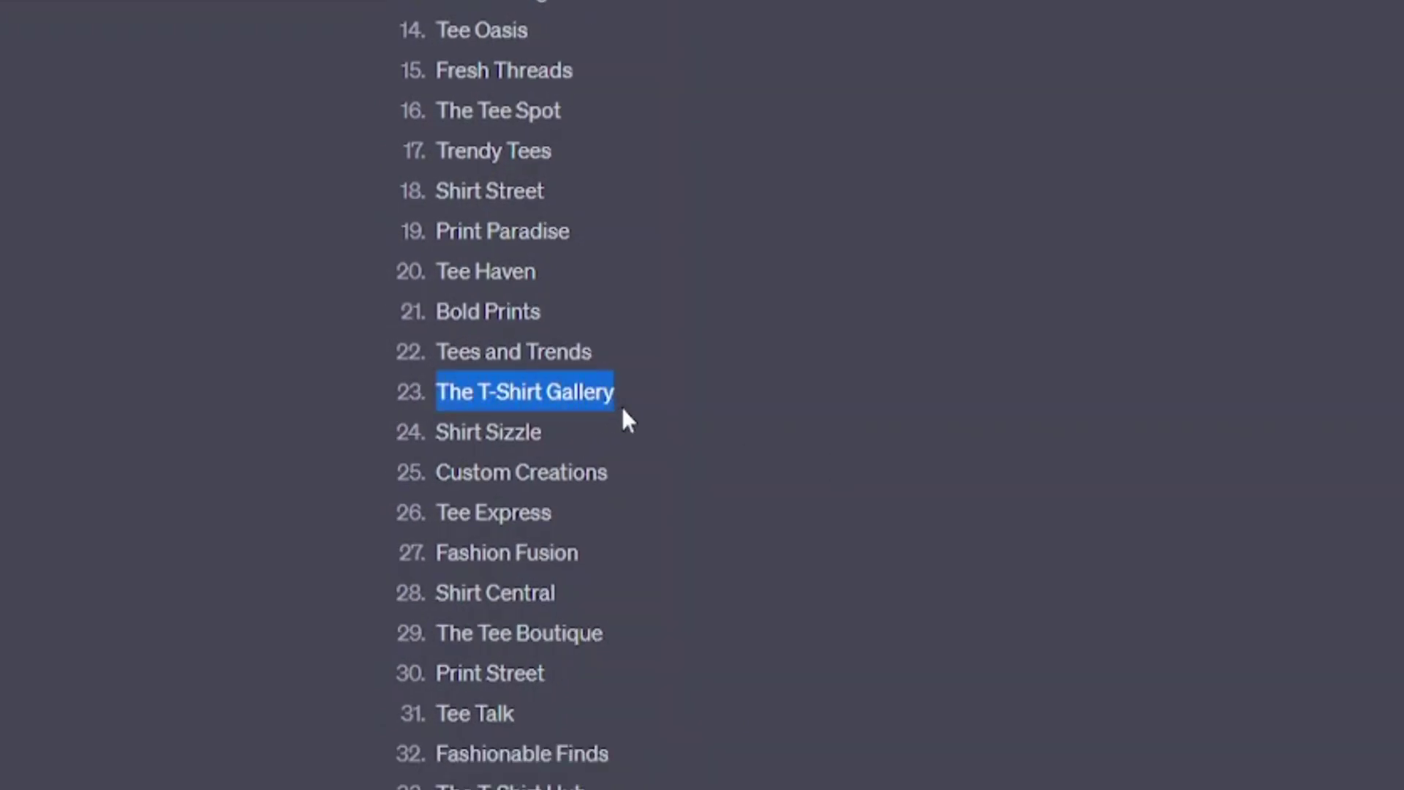
pyautogui.rightClick(621, 405)
pyautogui.click(641, 430)
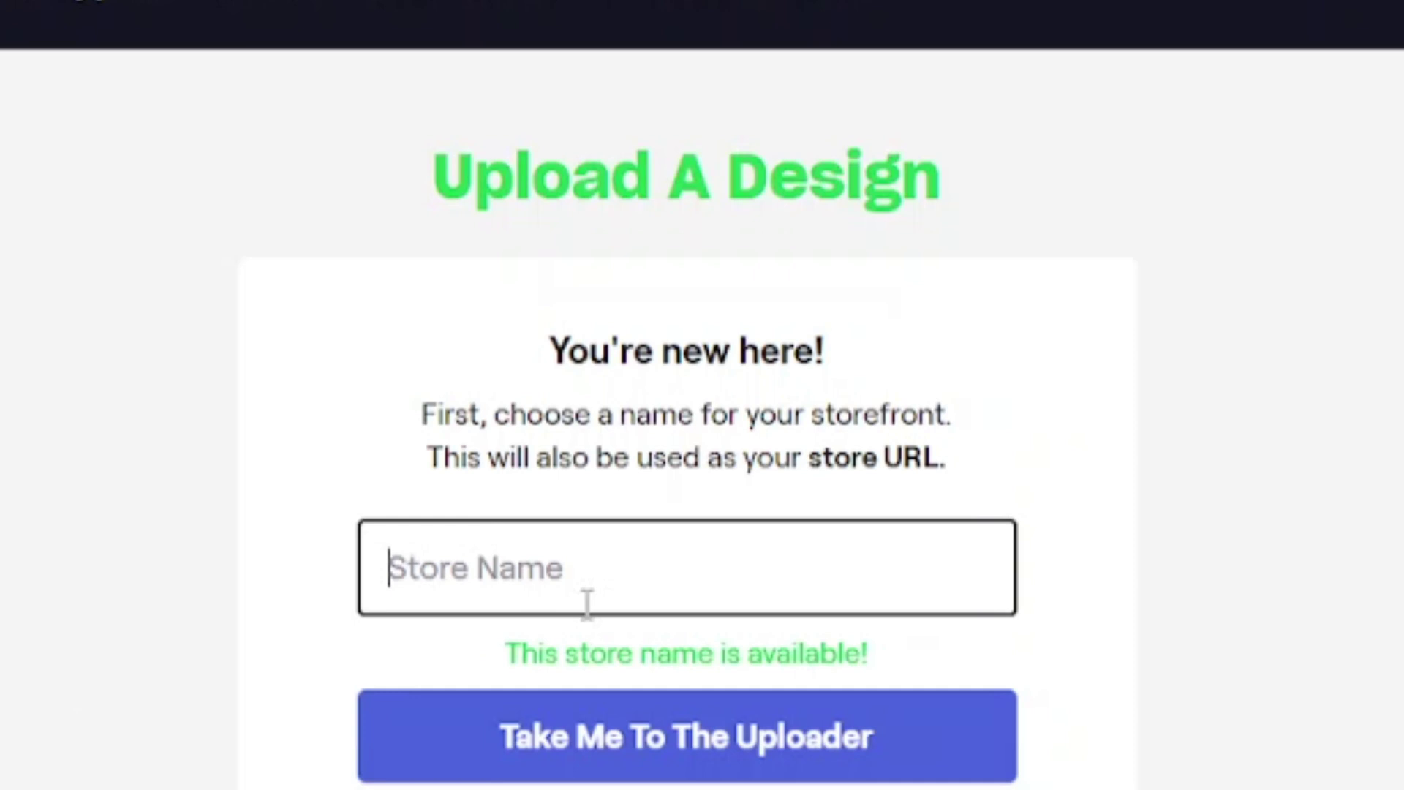
# Paste 'The T-Shirt Gallery' as the store name and continue to the uploader.
pyautogui.rightClick(557, 578)
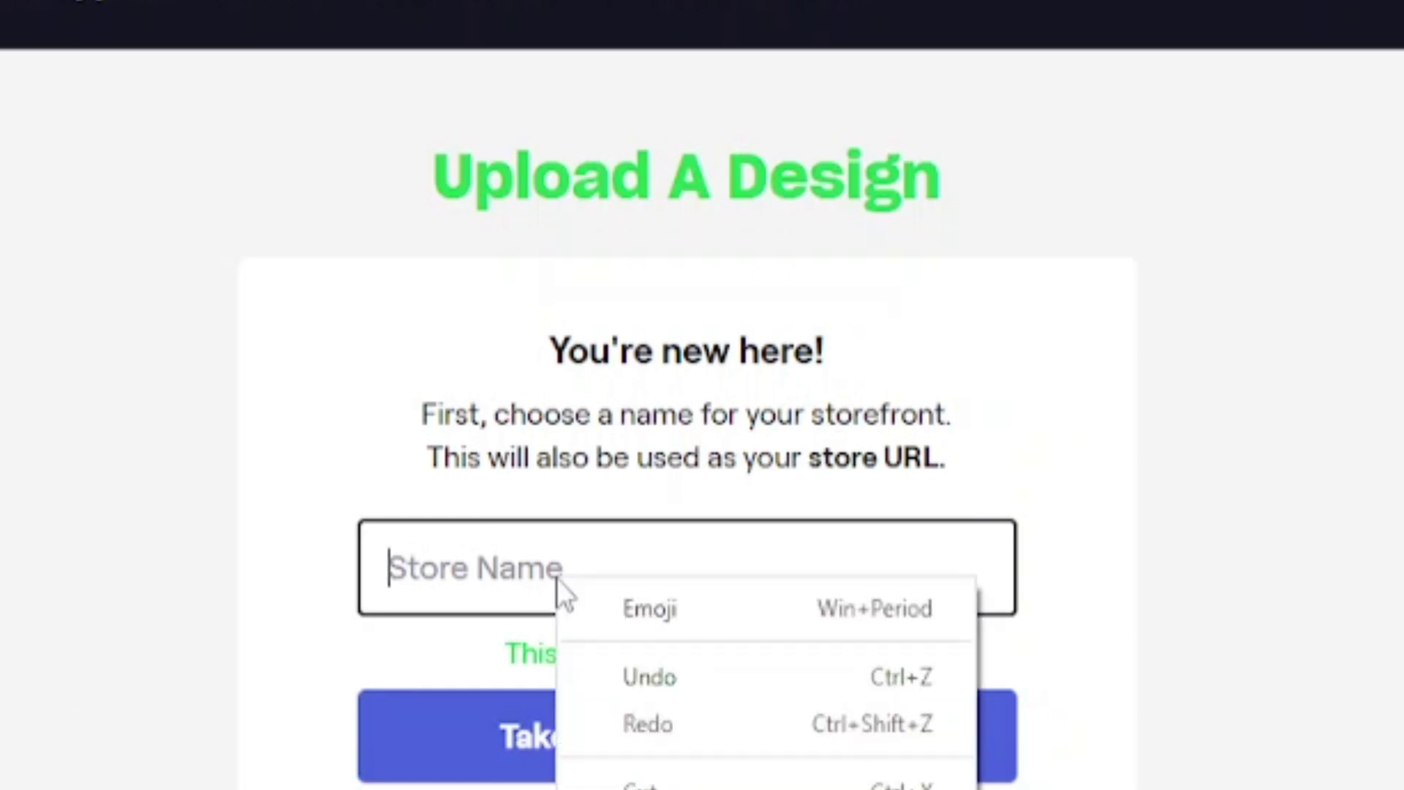
pyautogui.click(585, 786)
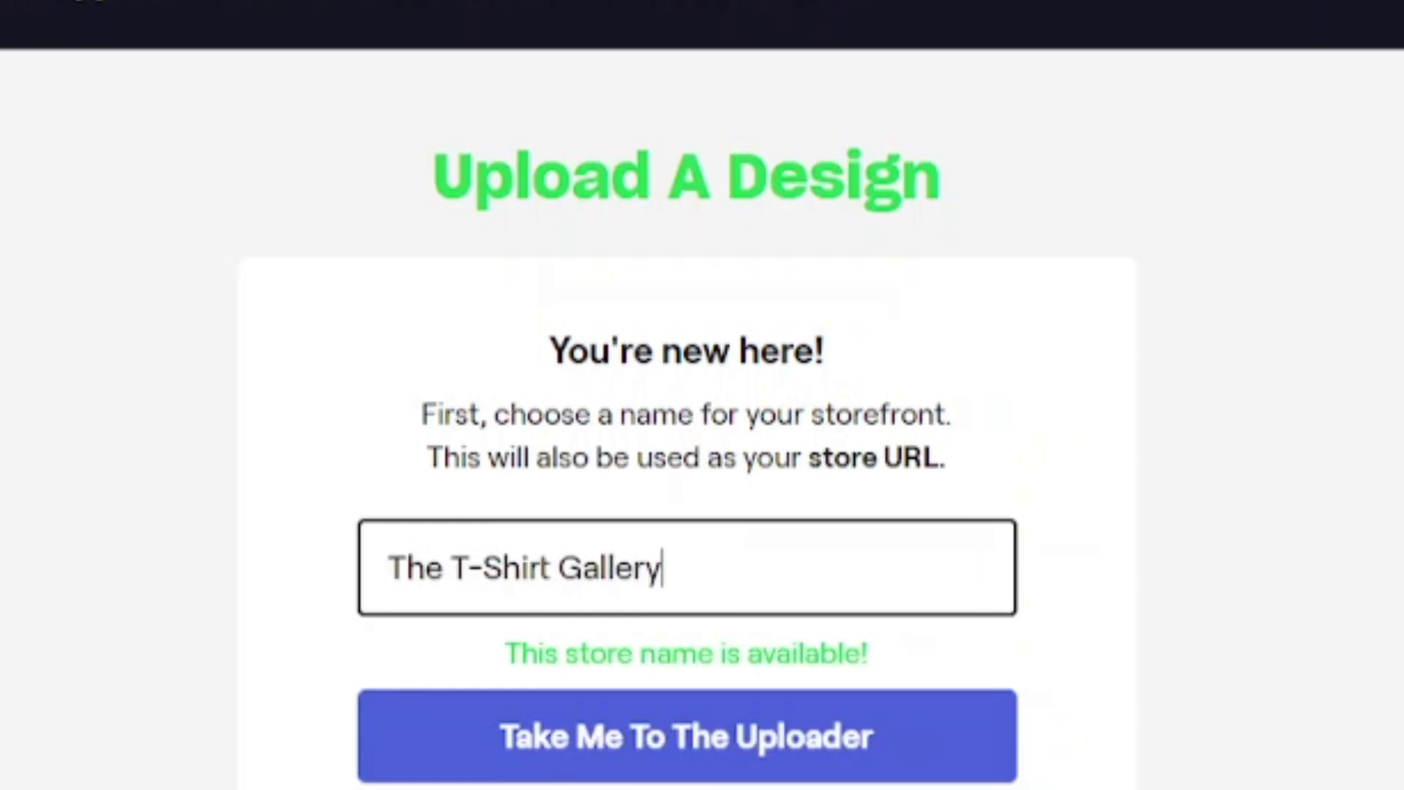
pyautogui.click(742, 738)
# Upload the ship line-art image file as the new design.
pyautogui.click(693, 541)
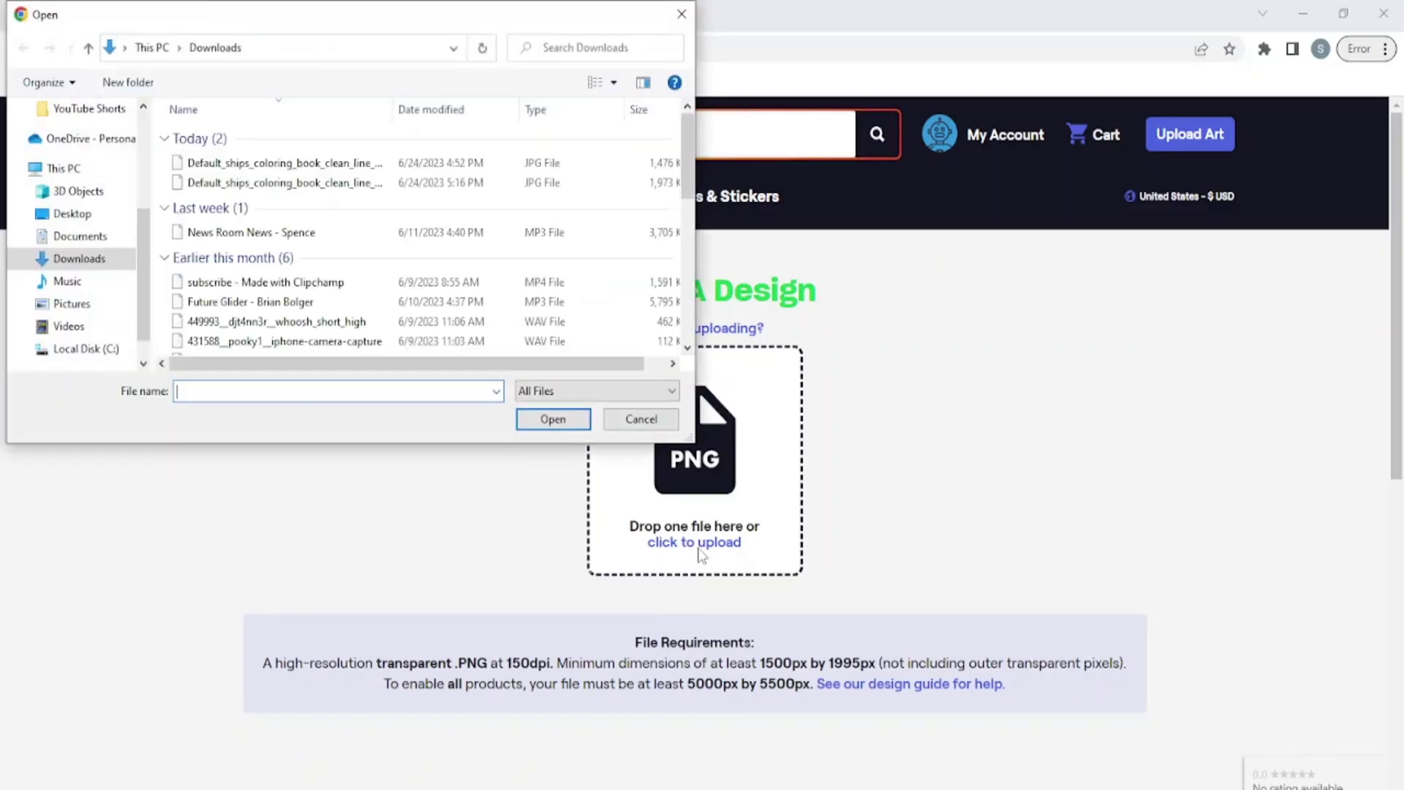
pyautogui.click(285, 182)
pyautogui.click(548, 589)
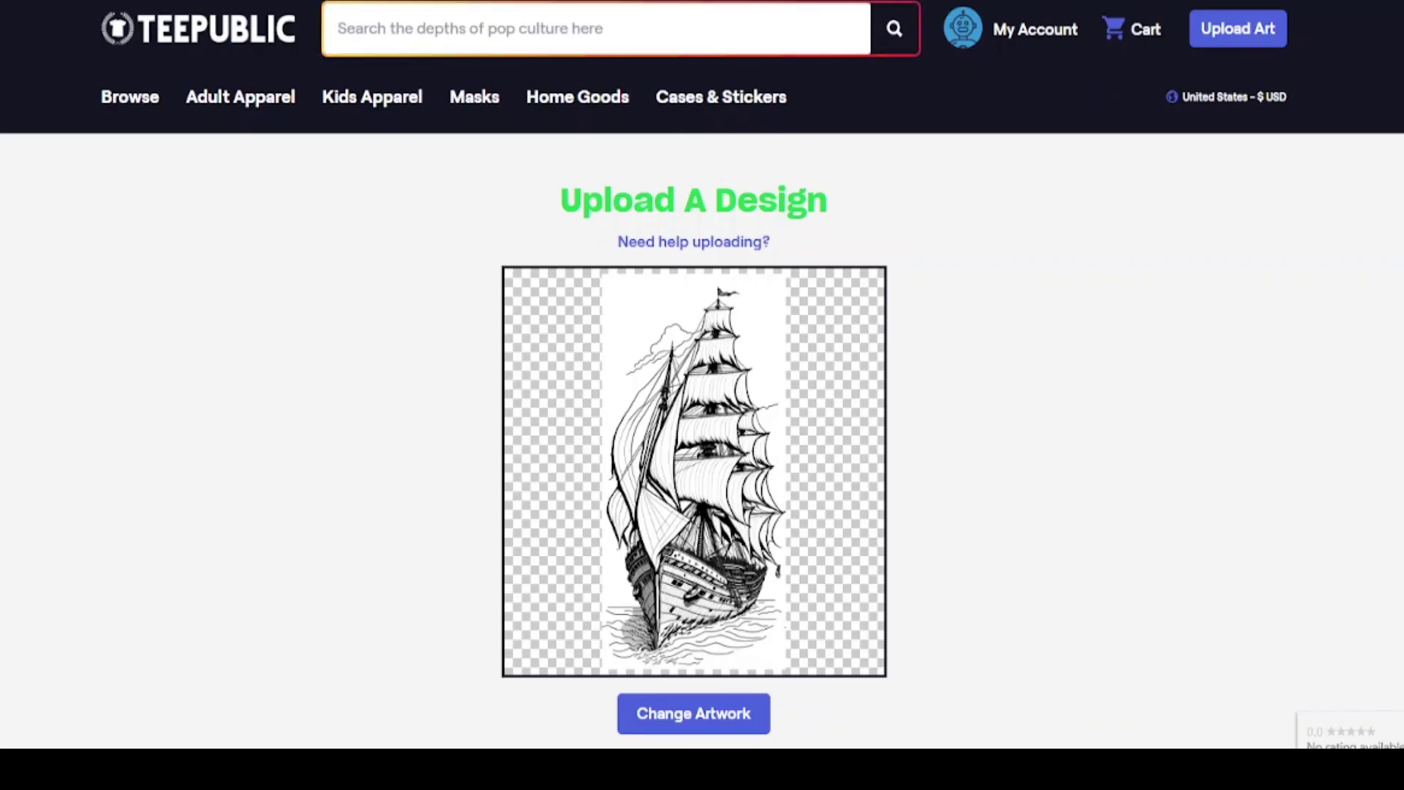
# Title the design 'Black & White Old Animated Ship T-Shirt' and paste it into a ChatGPT prompt.
pyautogui.scroll(-15, 1247, 367)
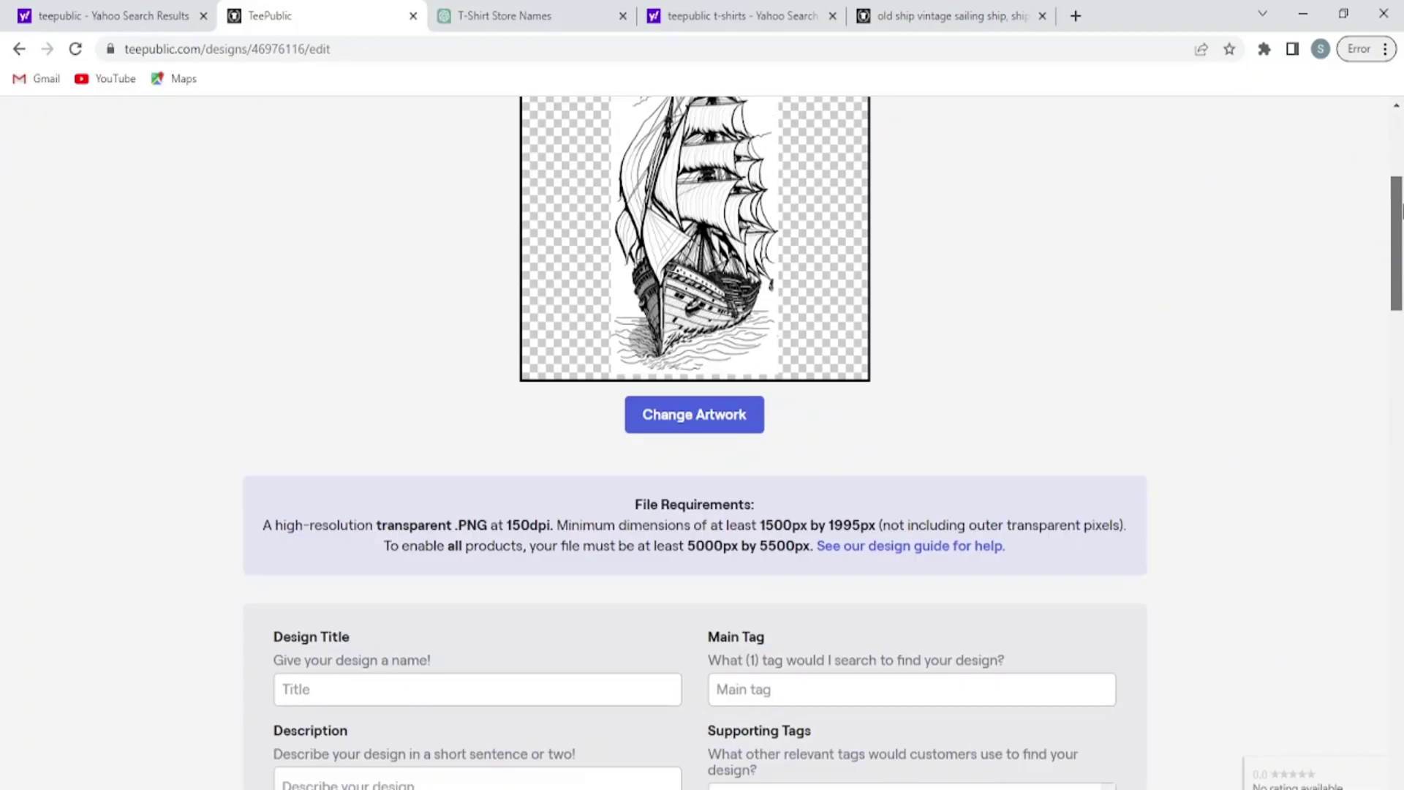
pyautogui.scroll(-5, 1102, 265)
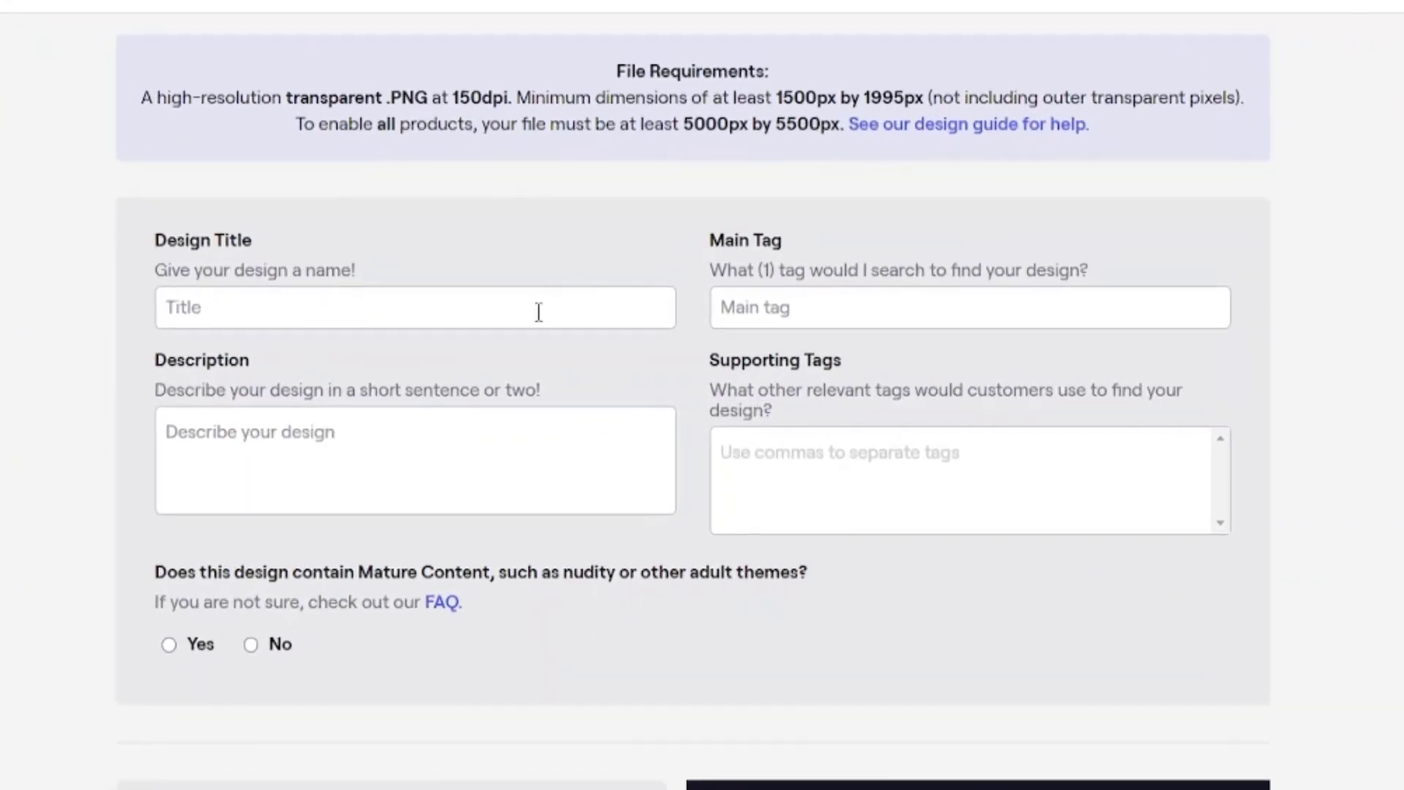
pyautogui.click(542, 308)
pyautogui.write('Black & White')
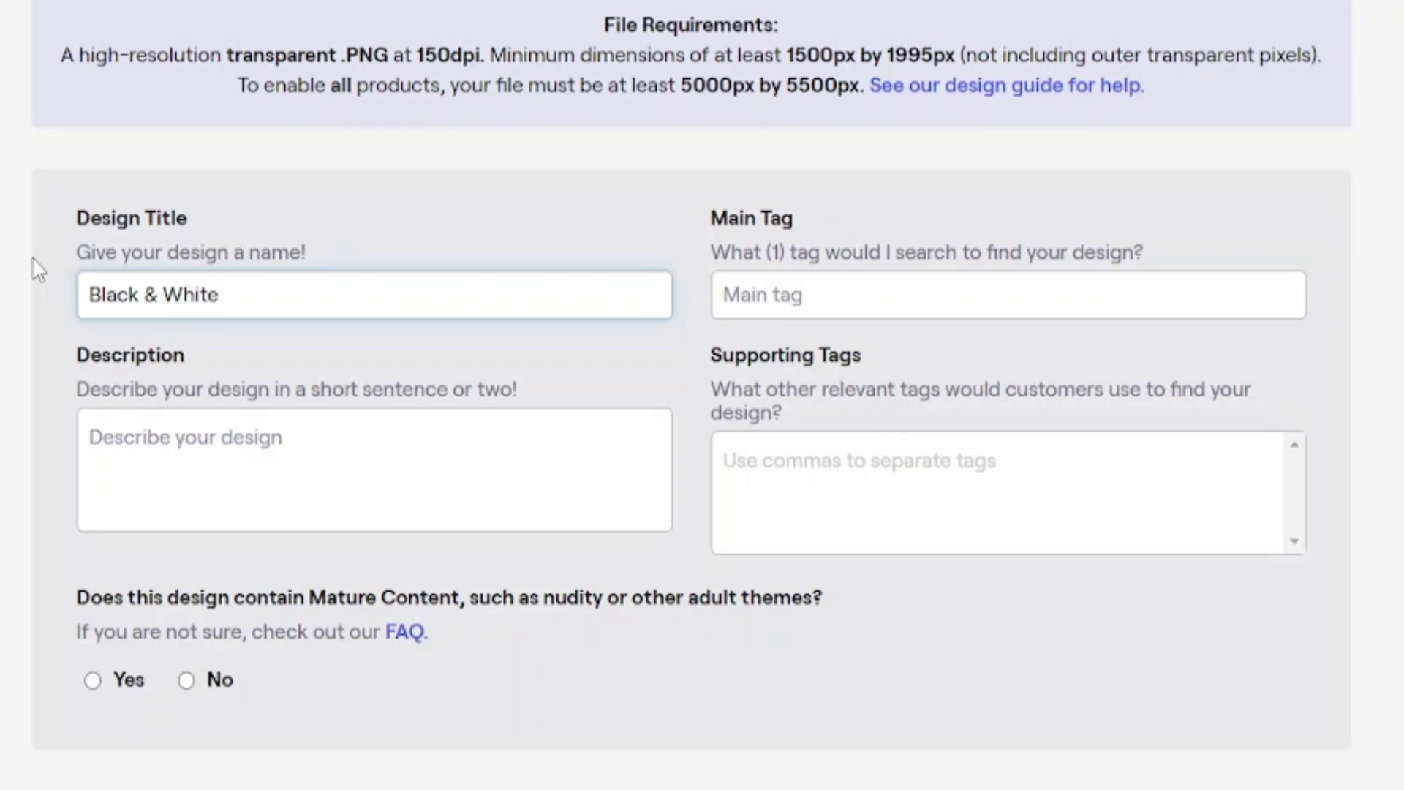
pyautogui.write(' Old Animated Ship T-Shirt')
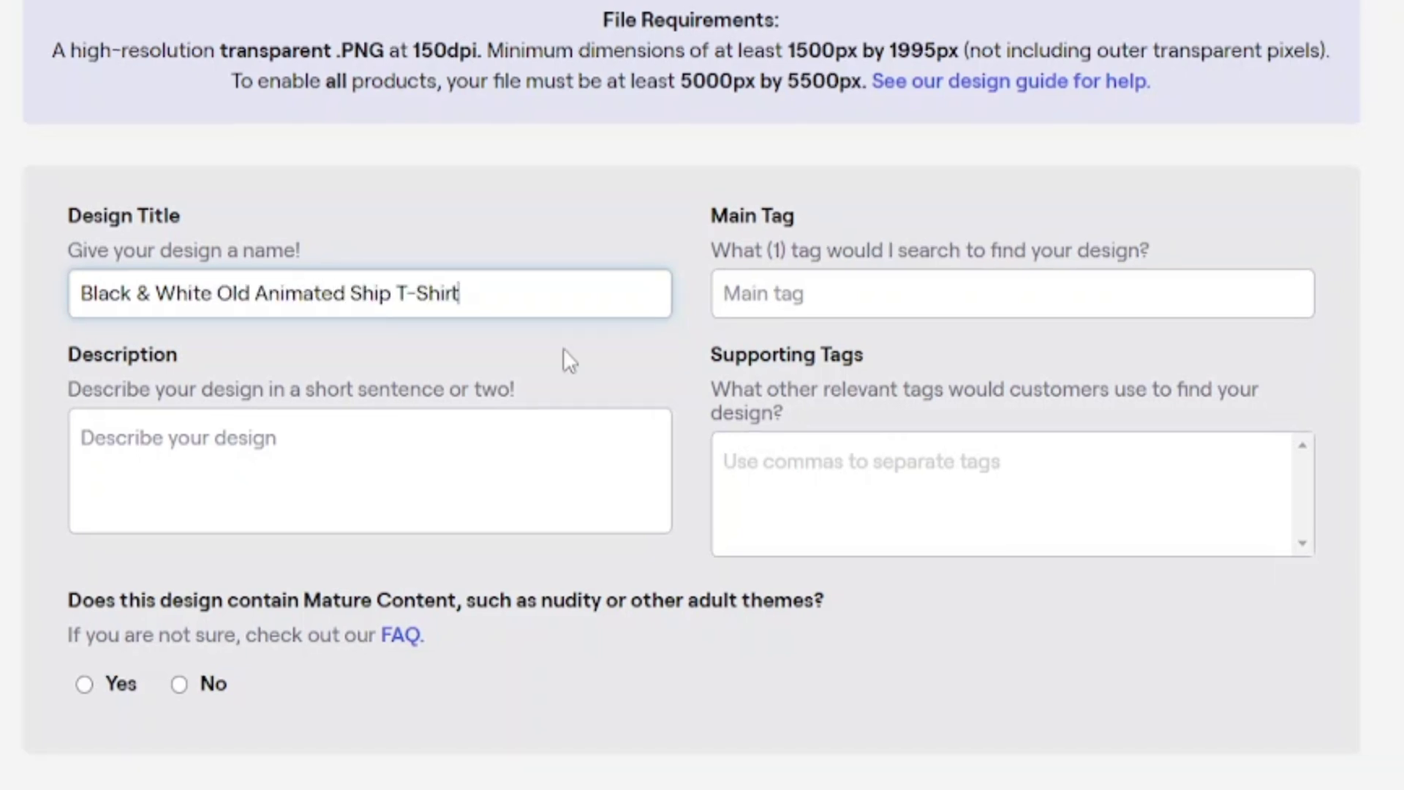
pyautogui.click(348, 453)
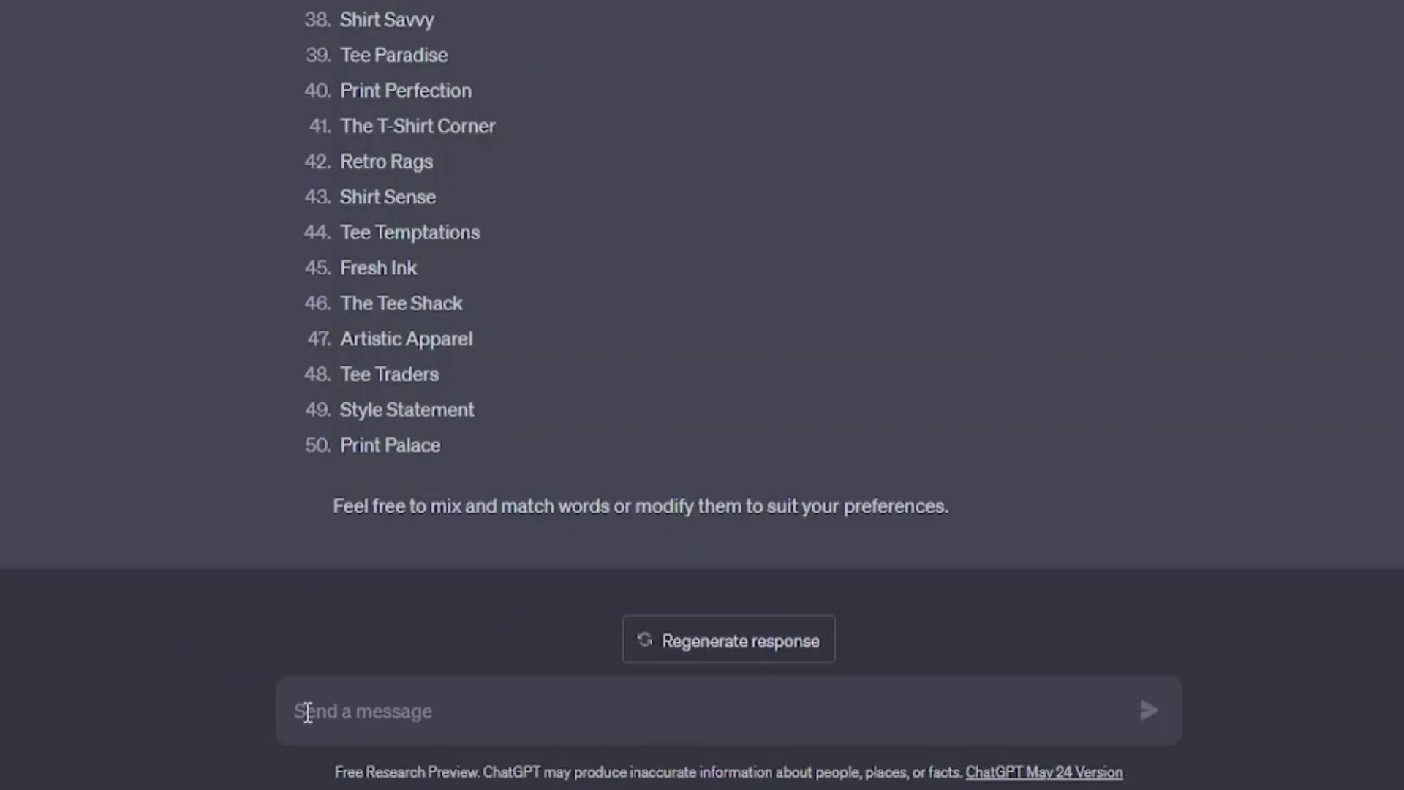
pyautogui.hotkey('ctrl', 'v')
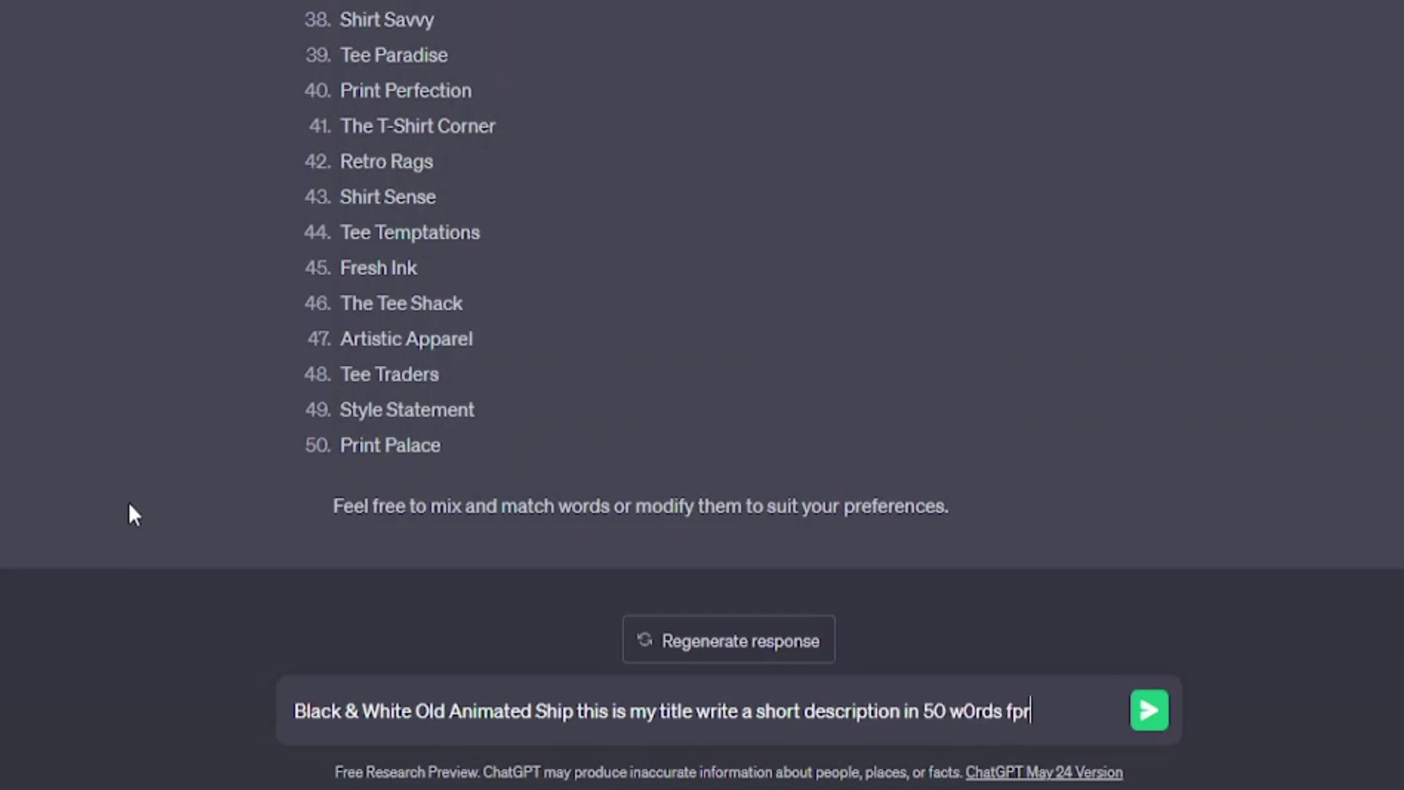
# Send the 50-word description request in ChatGPT and copy the generated reply for the Description field.
pyautogui.write('seller')
pyautogui.press('Return')
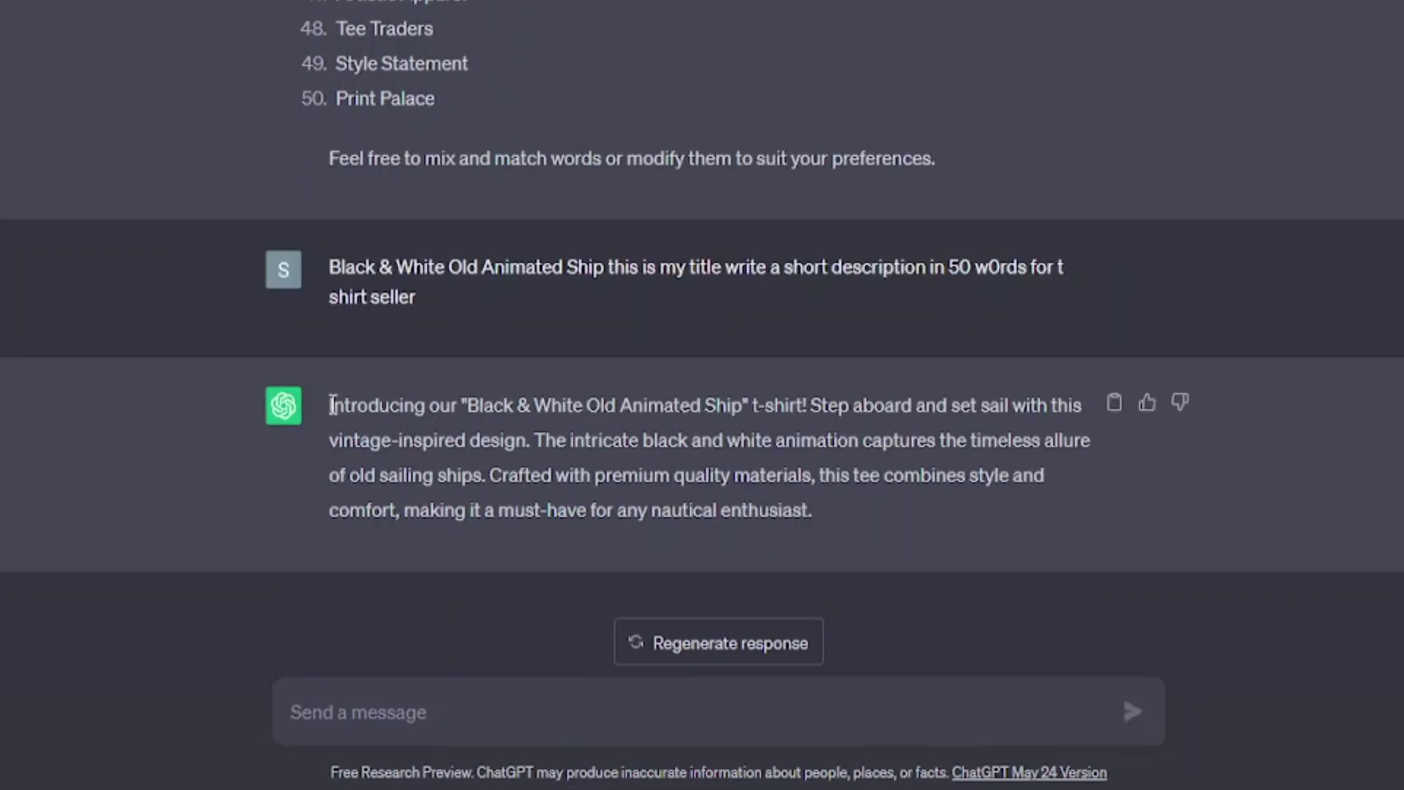
pyautogui.moveTo(329, 404); pyautogui.dragTo(787, 518)
pyautogui.rightClick(869, 466)
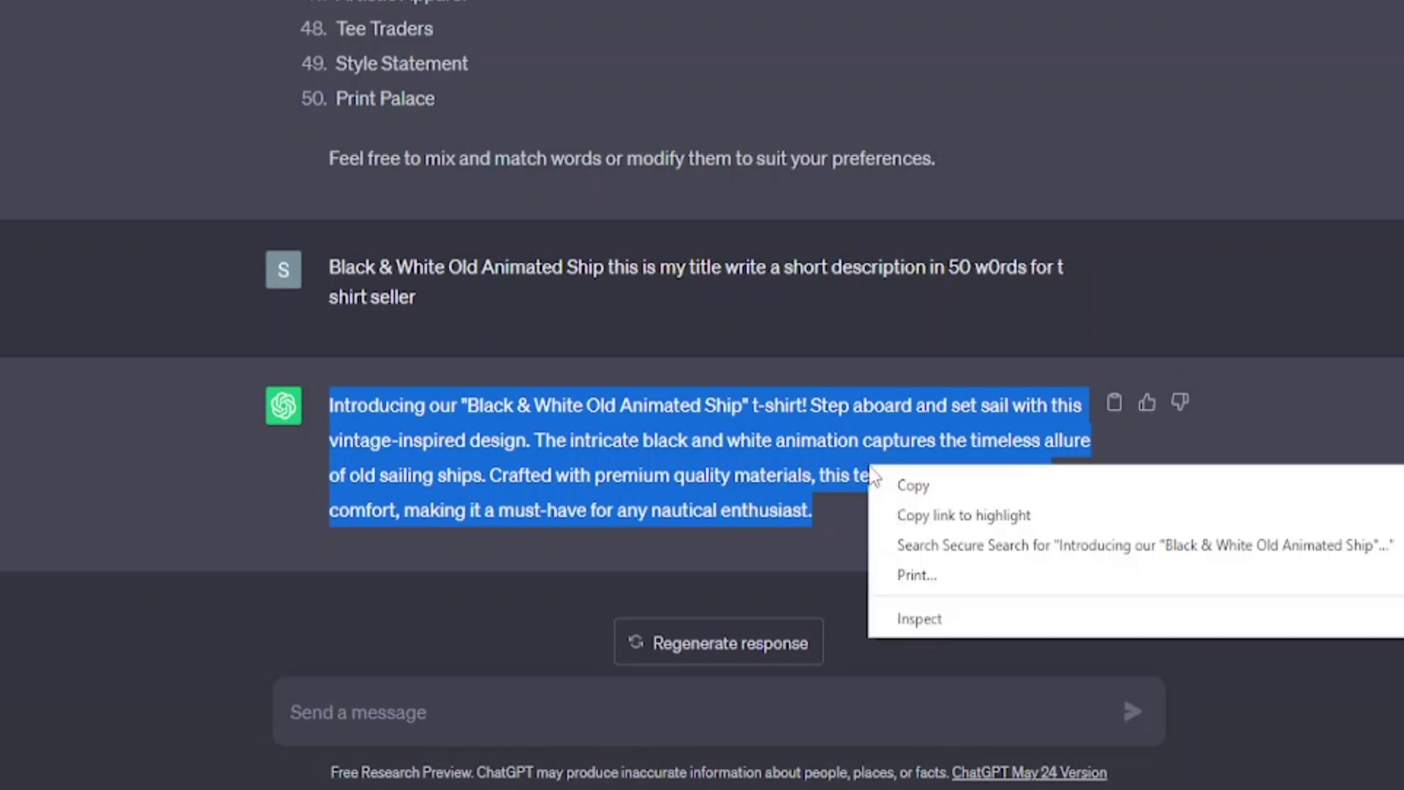
pyautogui.click(901, 484)
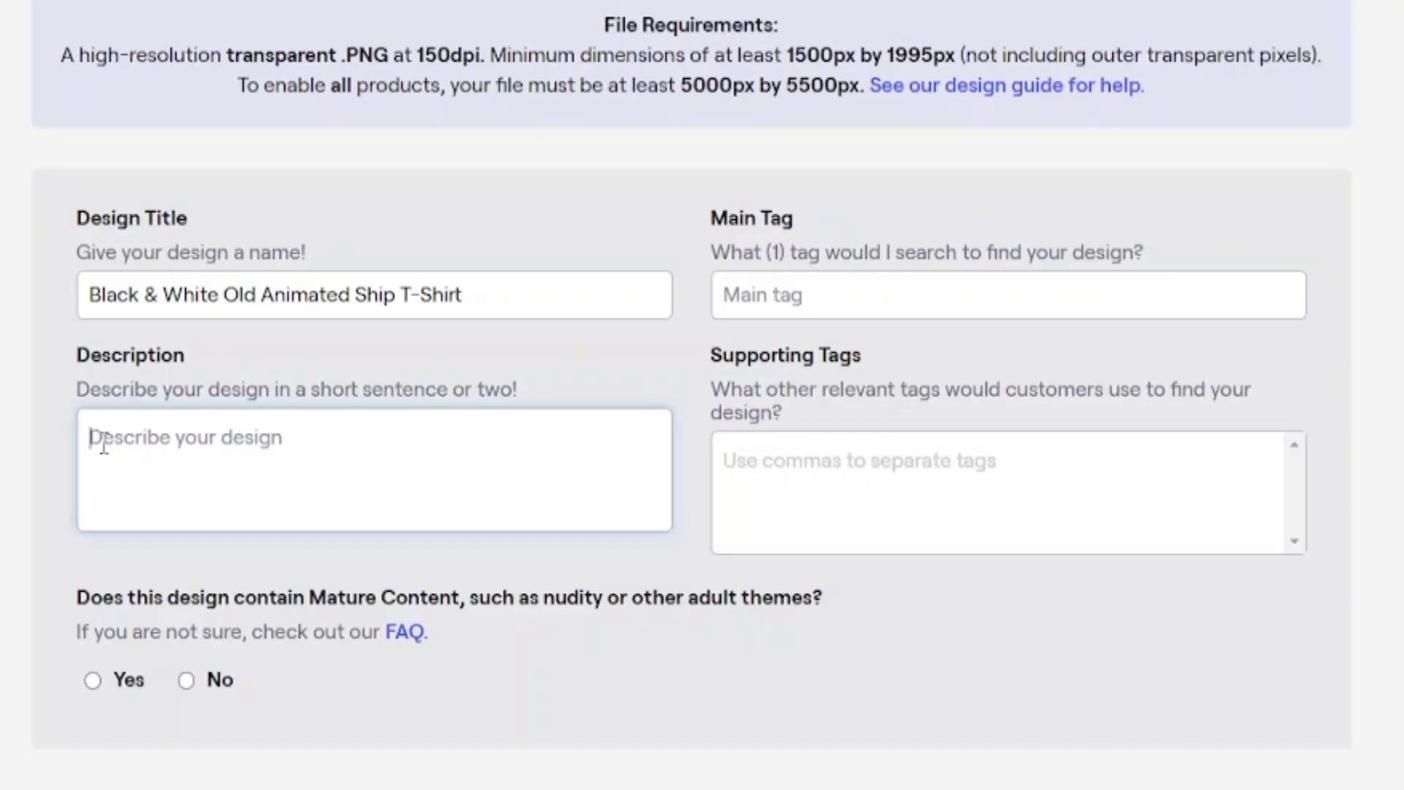
pyautogui.rightClick(102, 441)
# Paste the generated description and set the main tag to ship.
pyautogui.click(167, 658)
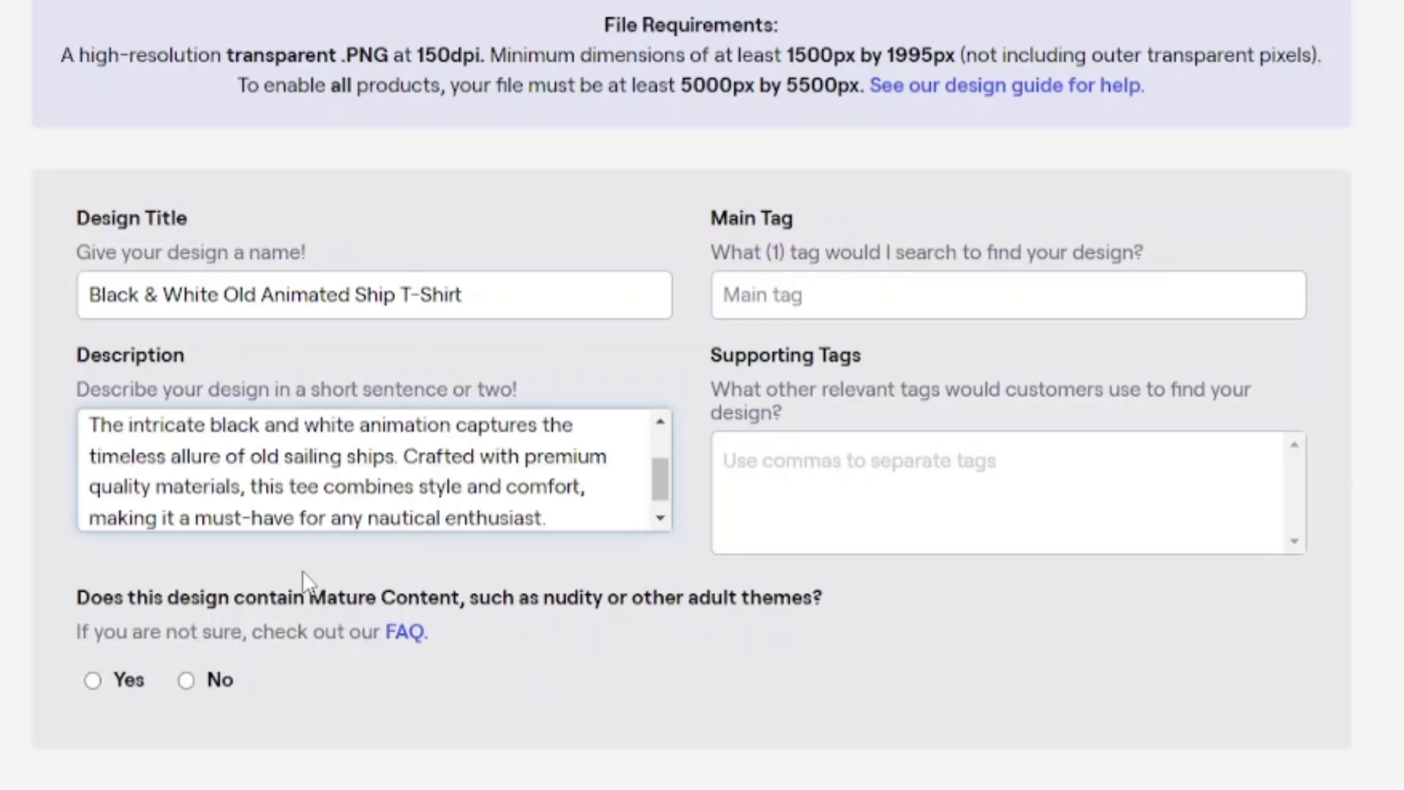
pyautogui.click(762, 301)
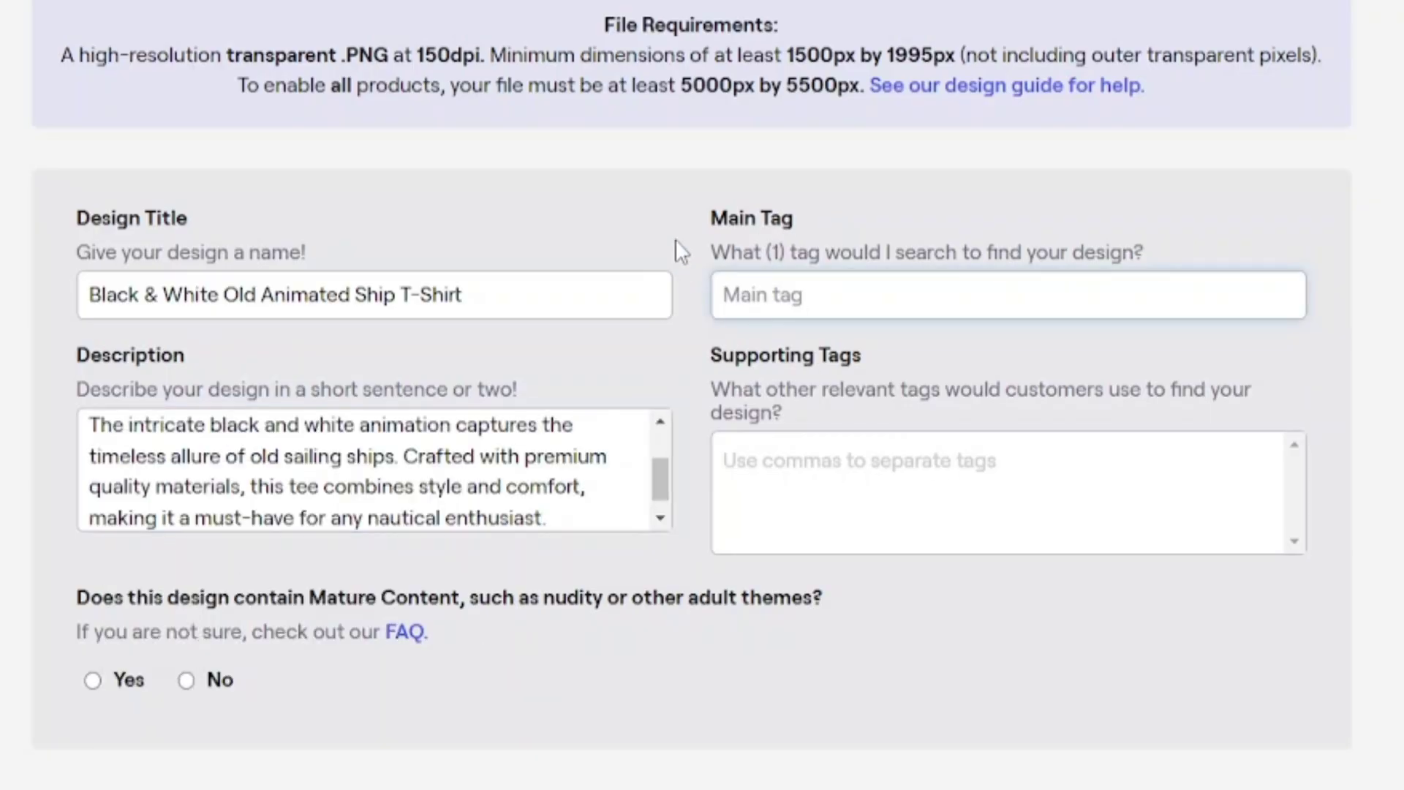
pyautogui.write('Ship')
pyautogui.click(753, 394)
# Add supporting tags boat, ships, sea, black and white, old ship, animated ship; set Mature Content to No.
pyautogui.click(752, 461)
pyautogui.click(753, 580)
pyautogui.write('ships')
pyautogui.press('Return')
pyautogui.write('sea')
pyautogui.press('Return')
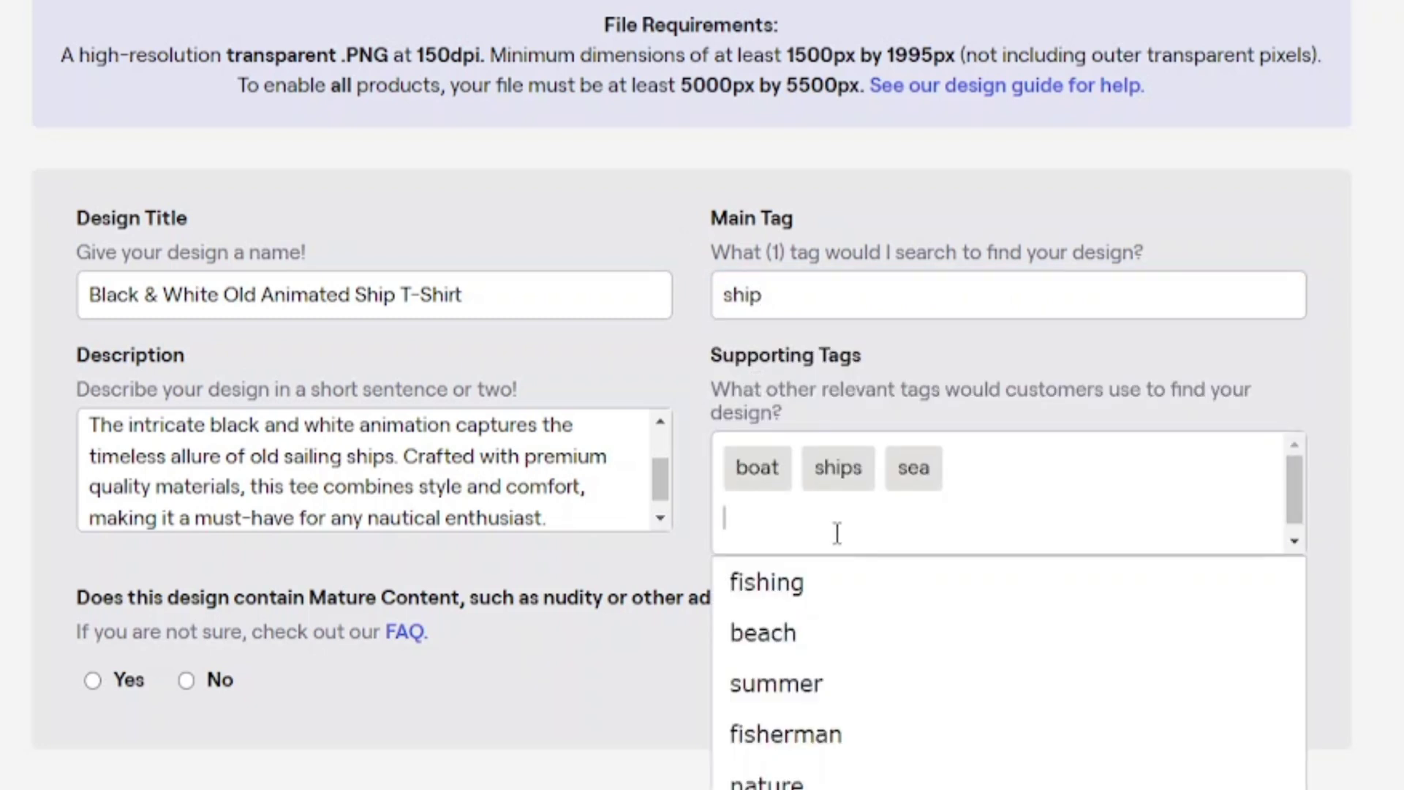
pyautogui.write('black and white')
pyautogui.press('Return')
pyautogui.write('old ship')
pyautogui.press('Return')
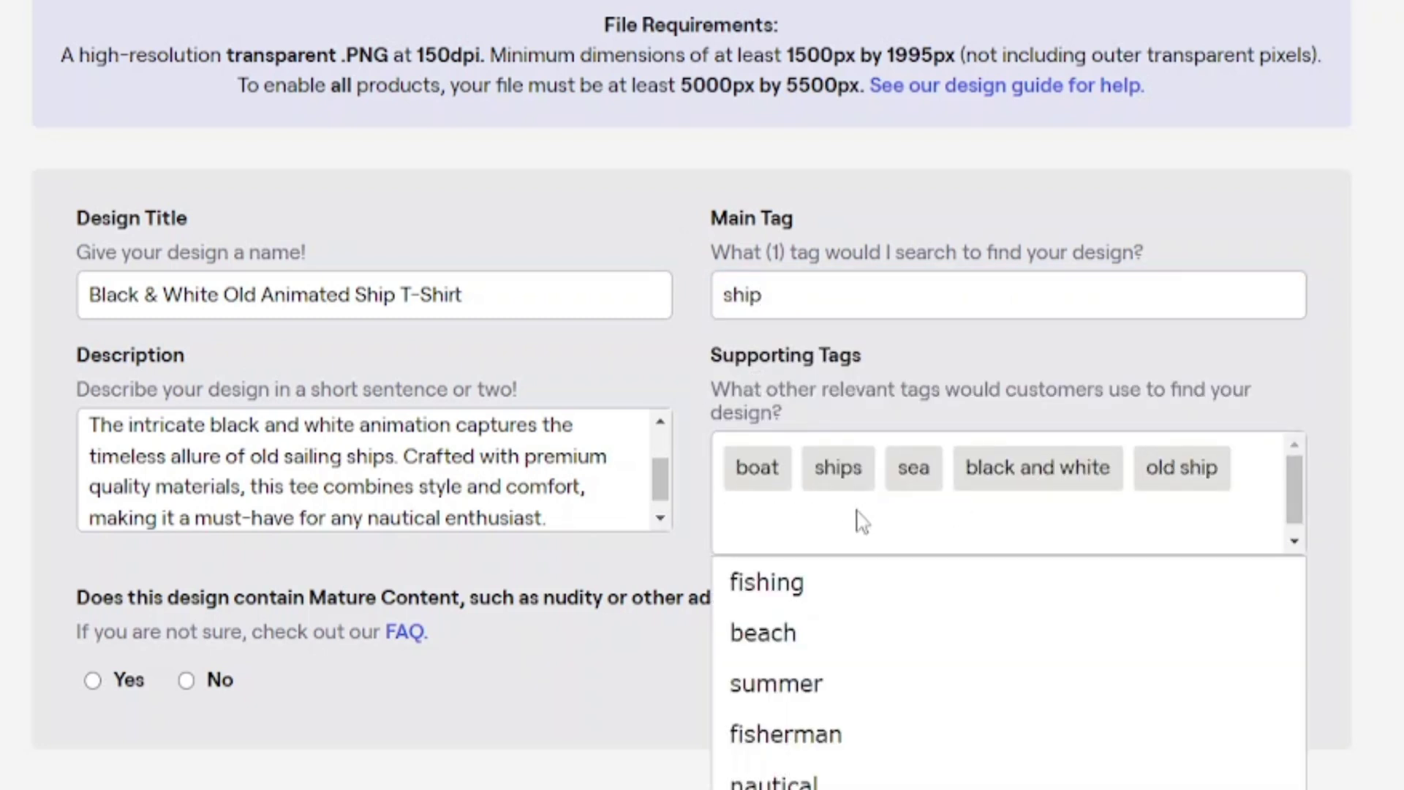
pyautogui.write('animated ship')
pyautogui.press('Return')
pyautogui.click(185, 680)
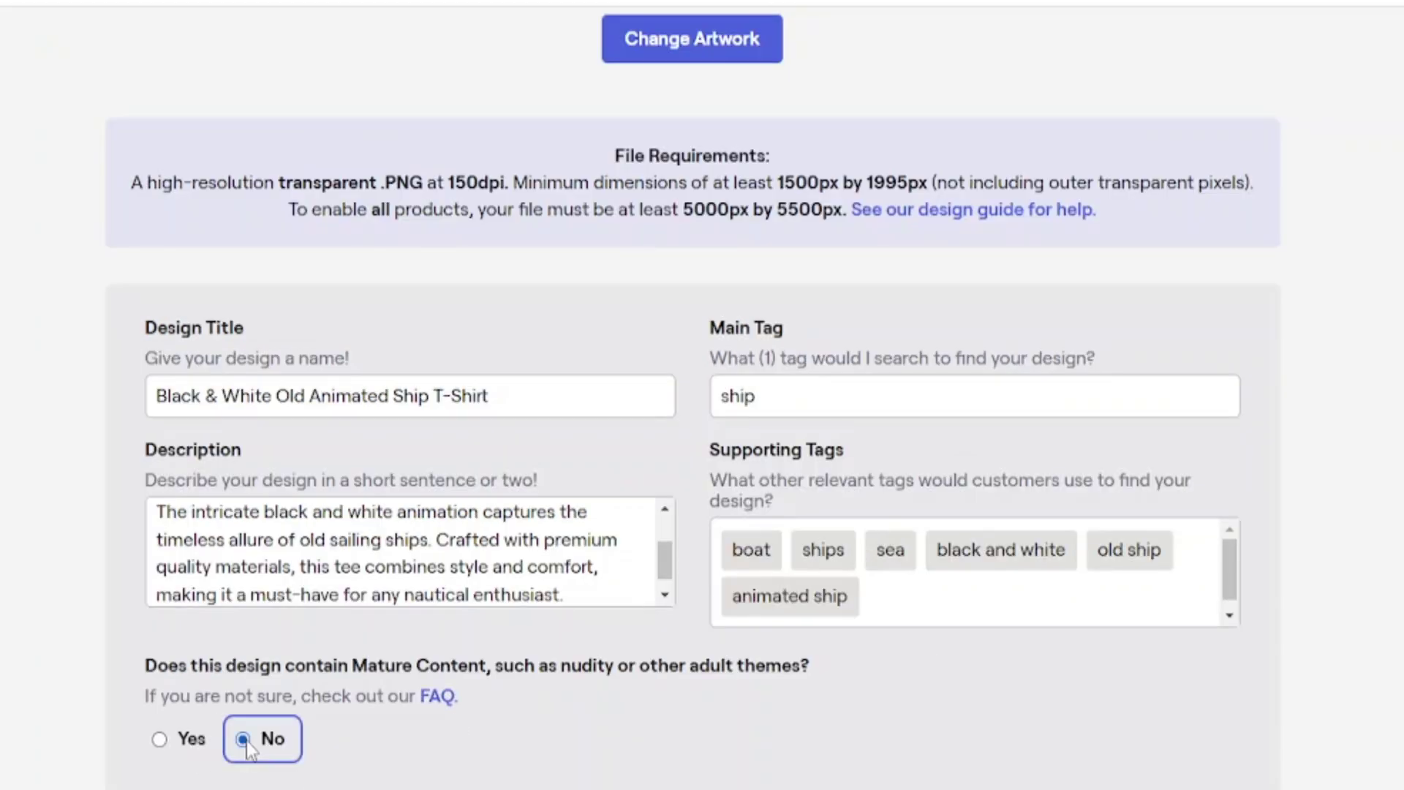
pyautogui.scroll(-10, 742, 375)
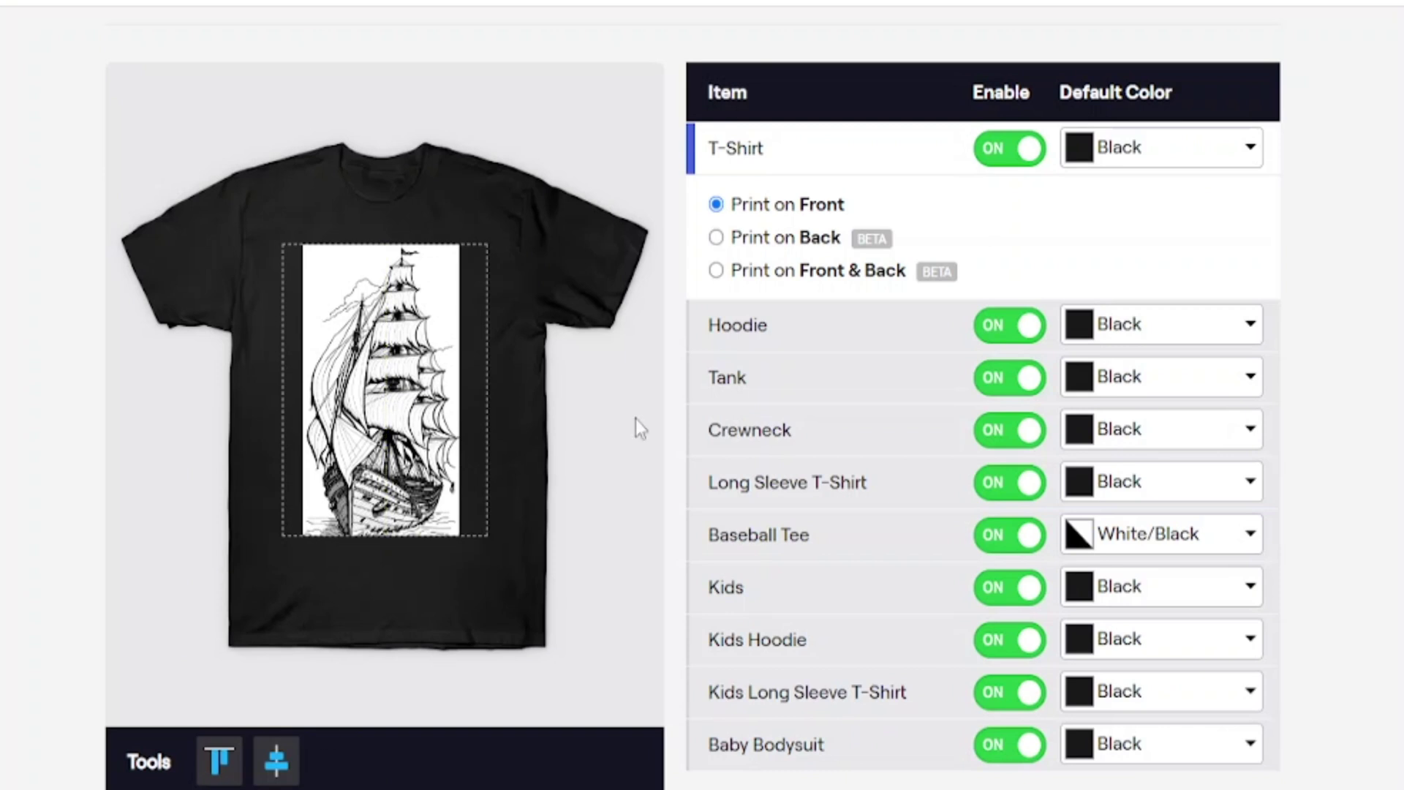
# Change the T-Shirt default colour from Black to White and preview the hoodie, tank, long sleeve and kids hoodie.
pyautogui.click(1243, 148)
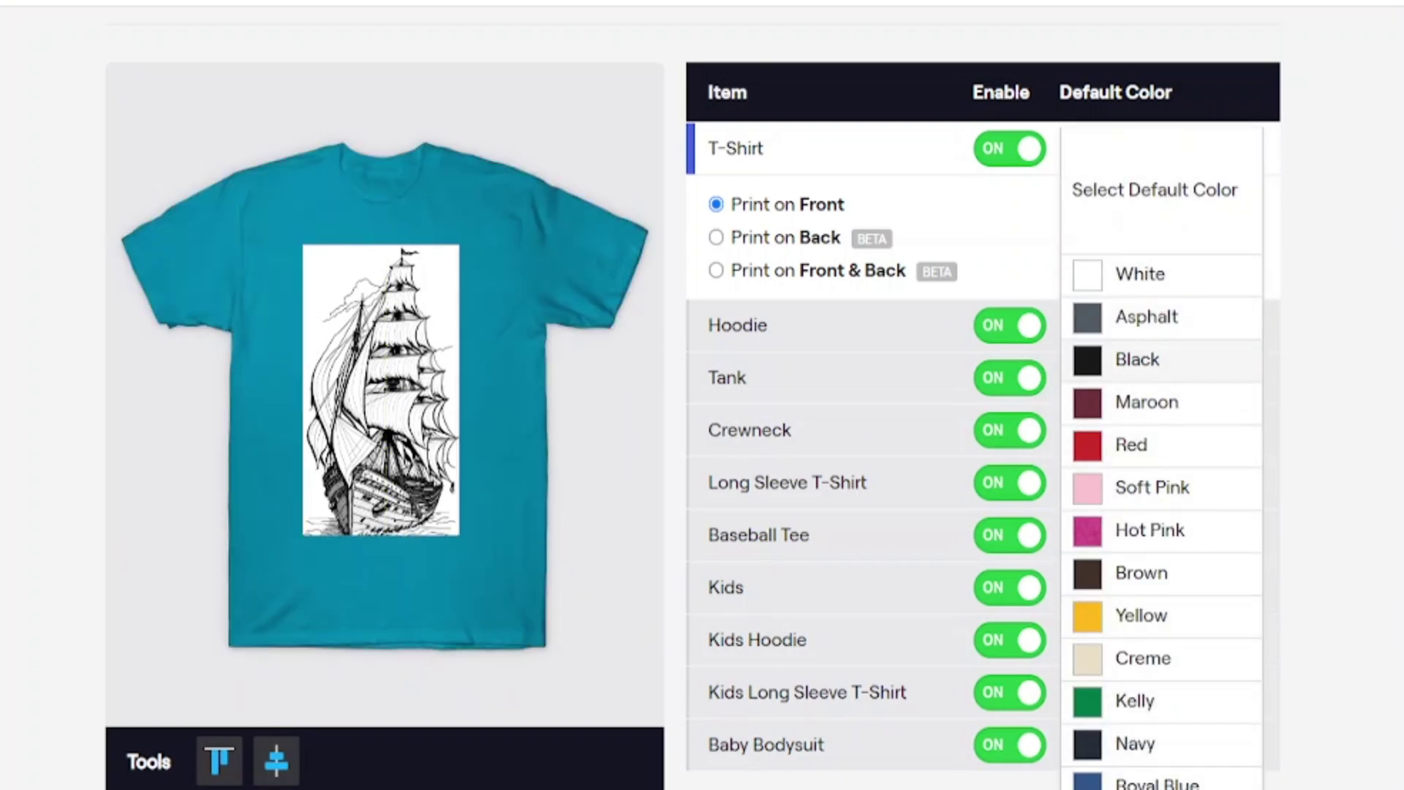
pyautogui.click(1109, 278)
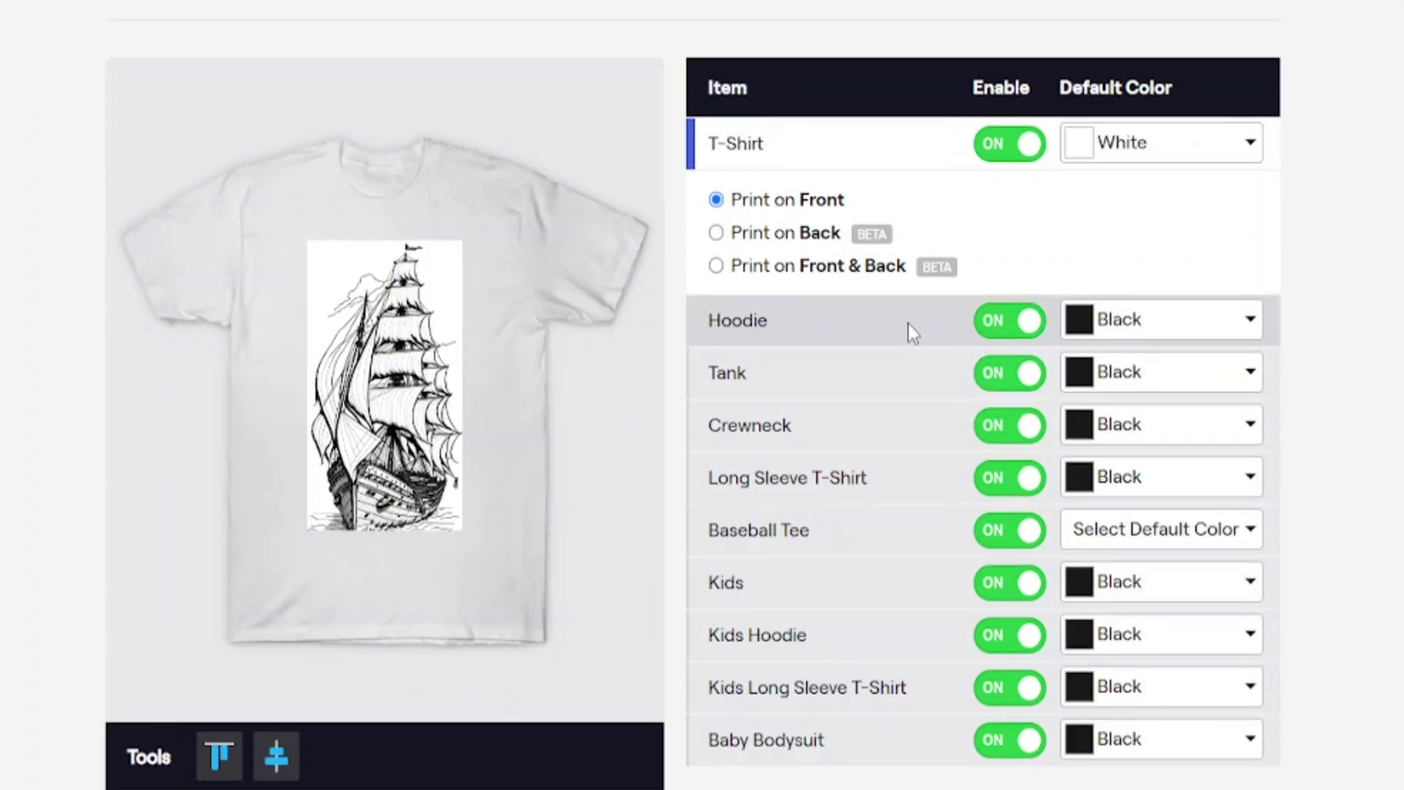
pyautogui.click(908, 323)
pyautogui.click(871, 376)
pyautogui.click(857, 478)
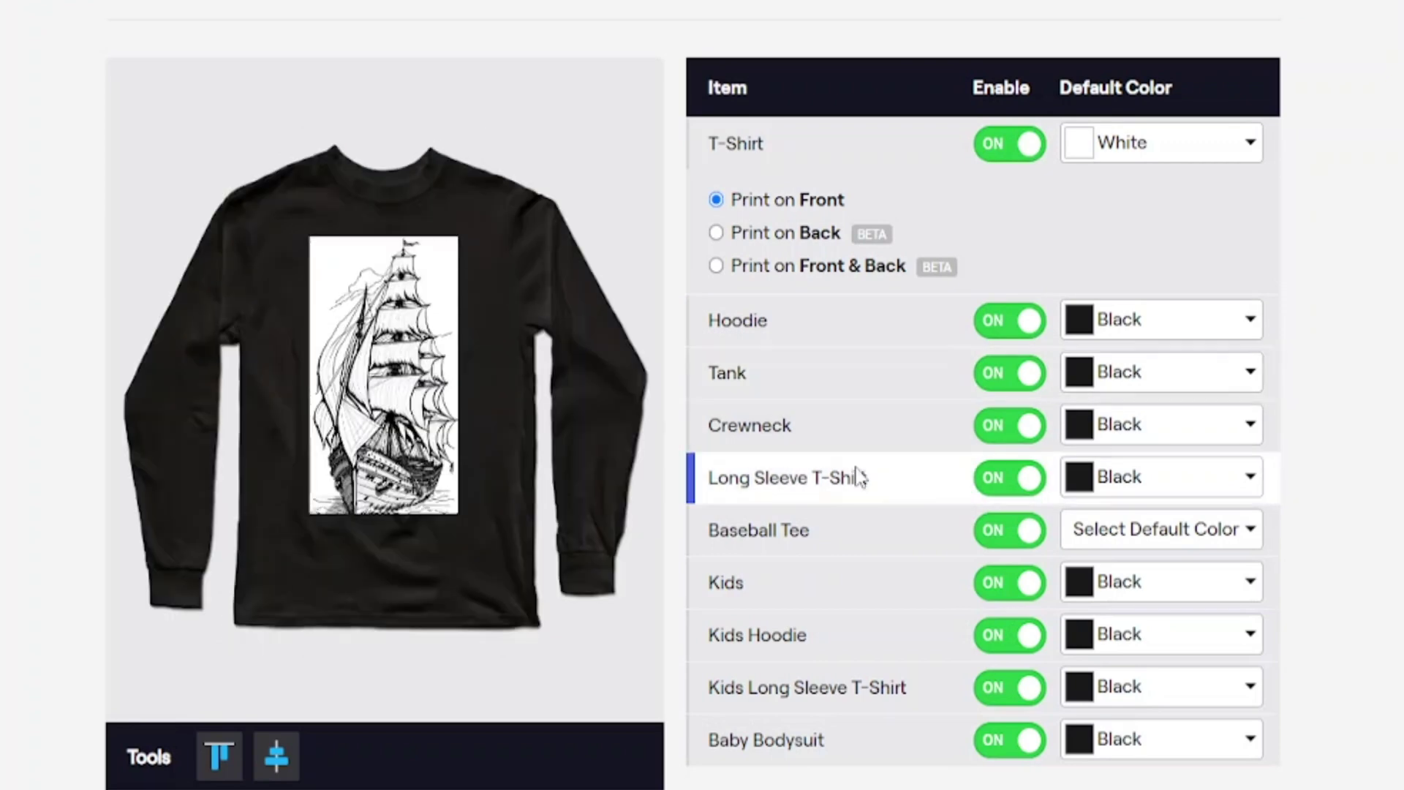
pyautogui.click(815, 634)
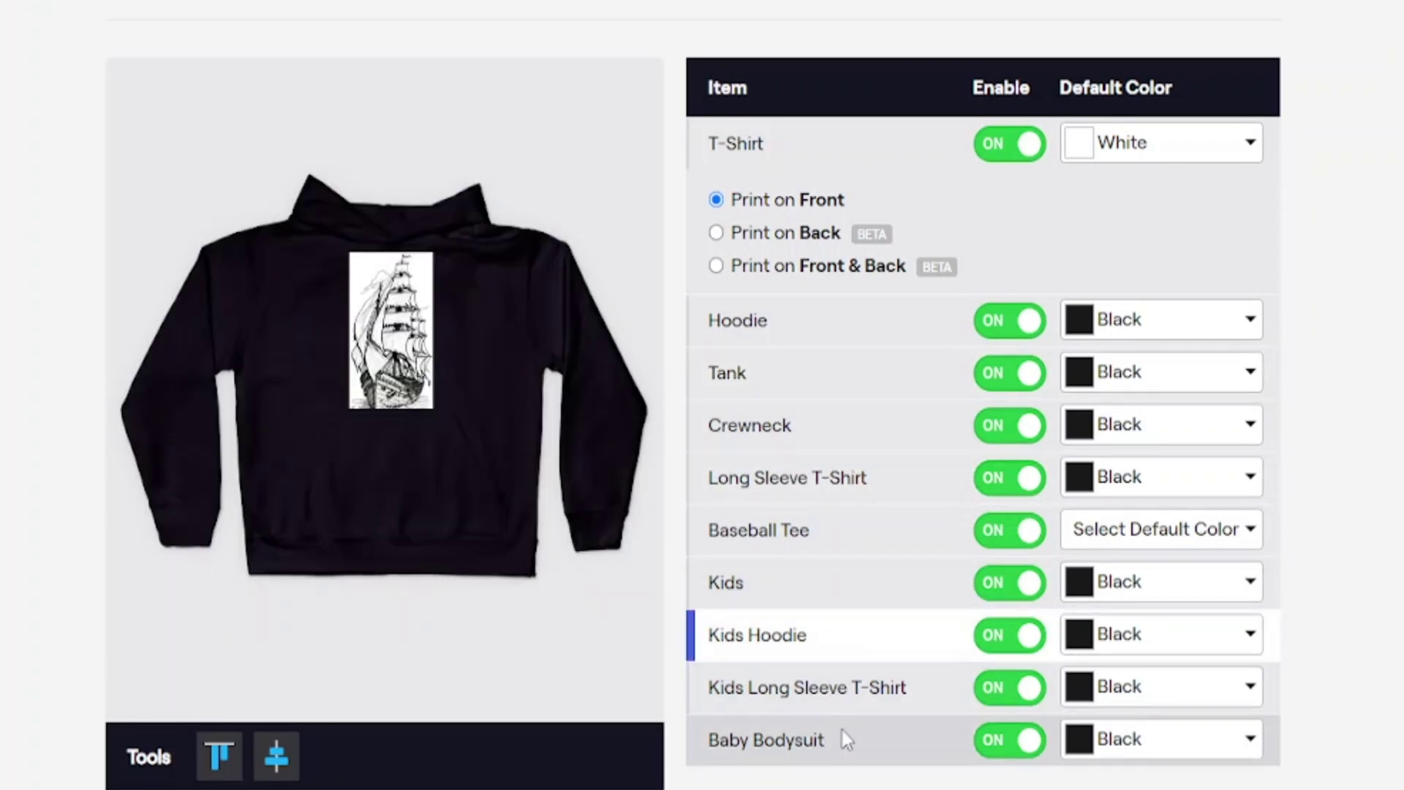
# Scroll up and down through the other enabled product mockups to review them.
pyautogui.scroll(-10, 1373, 659)
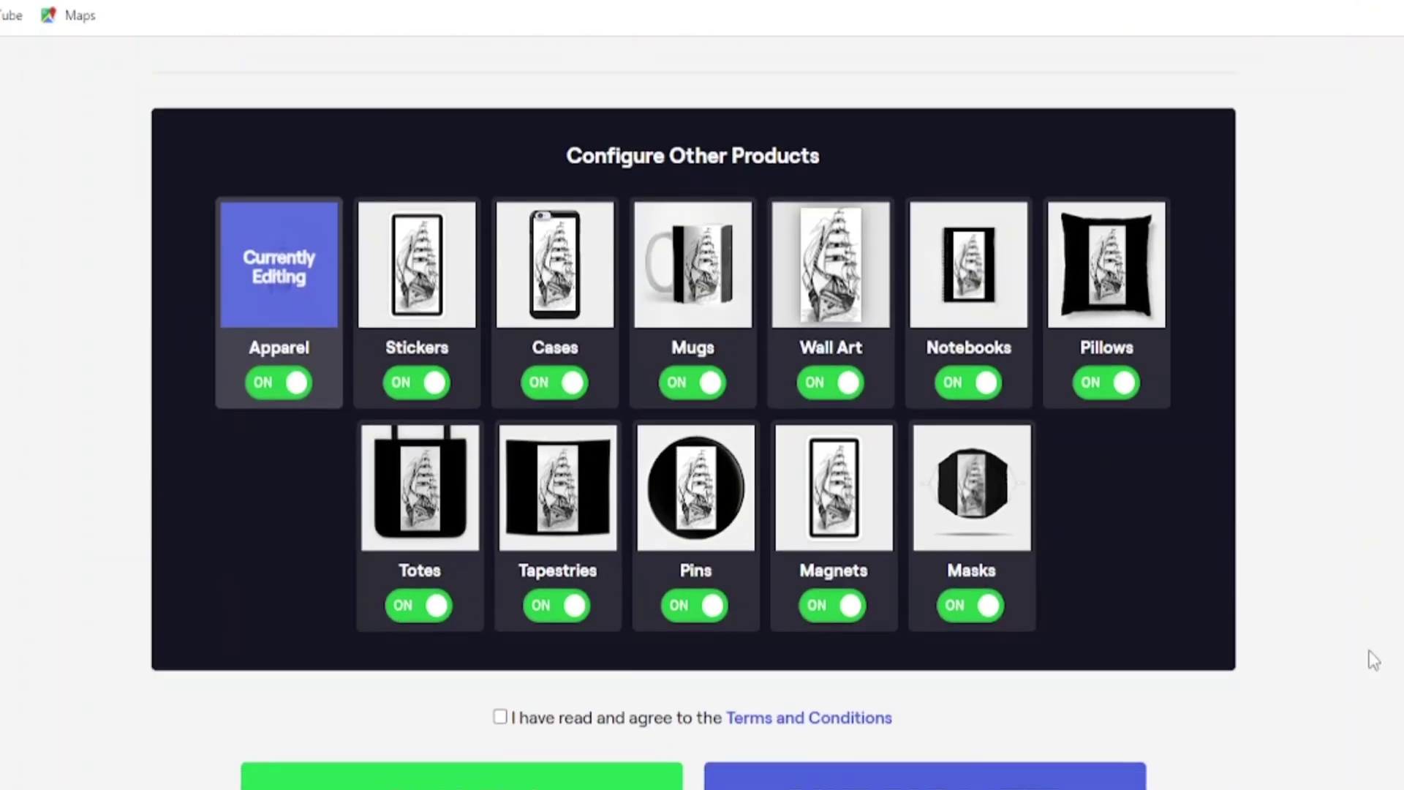
pyautogui.scroll(10, 219, 768)
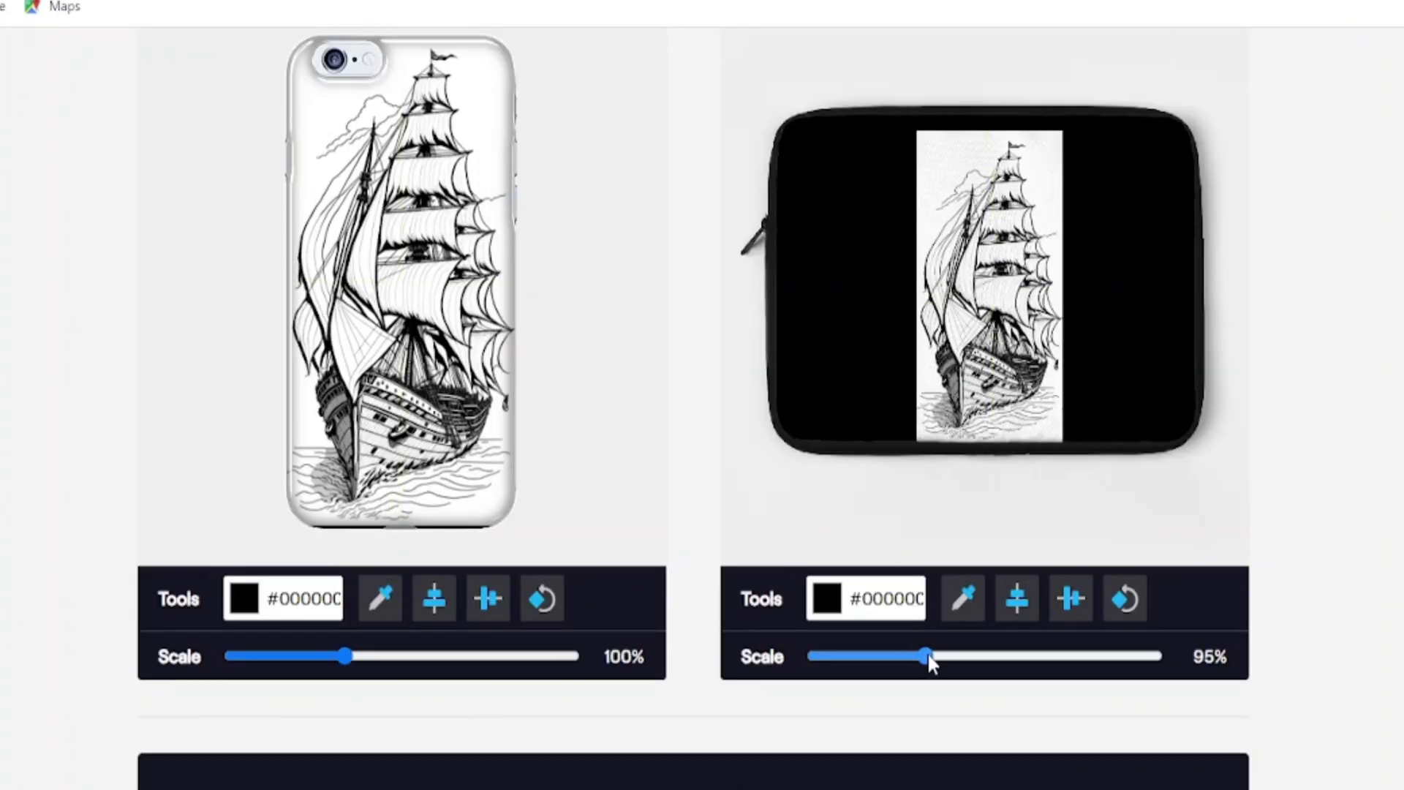
pyautogui.scroll(10, 929, 661)
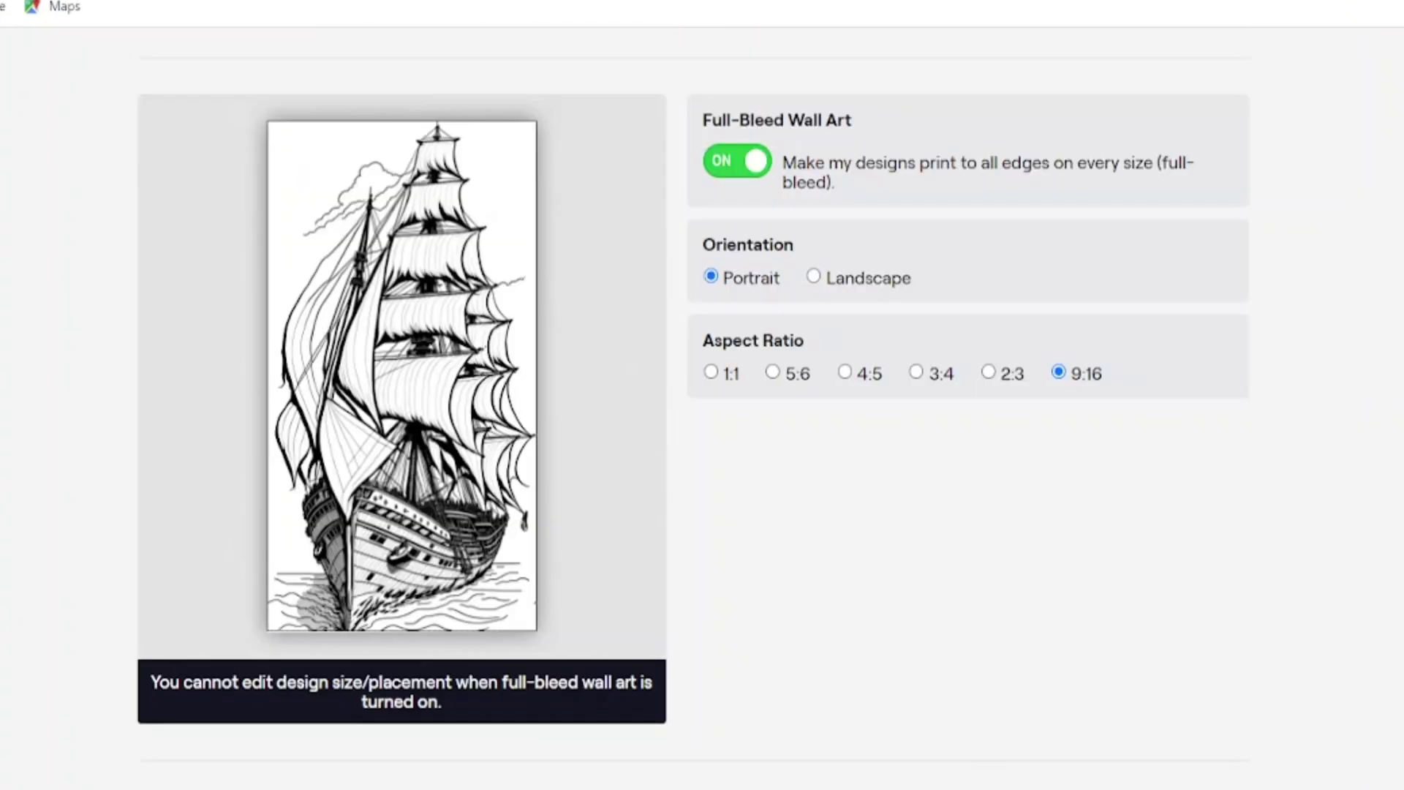
pyautogui.scroll(-15, 486, 705)
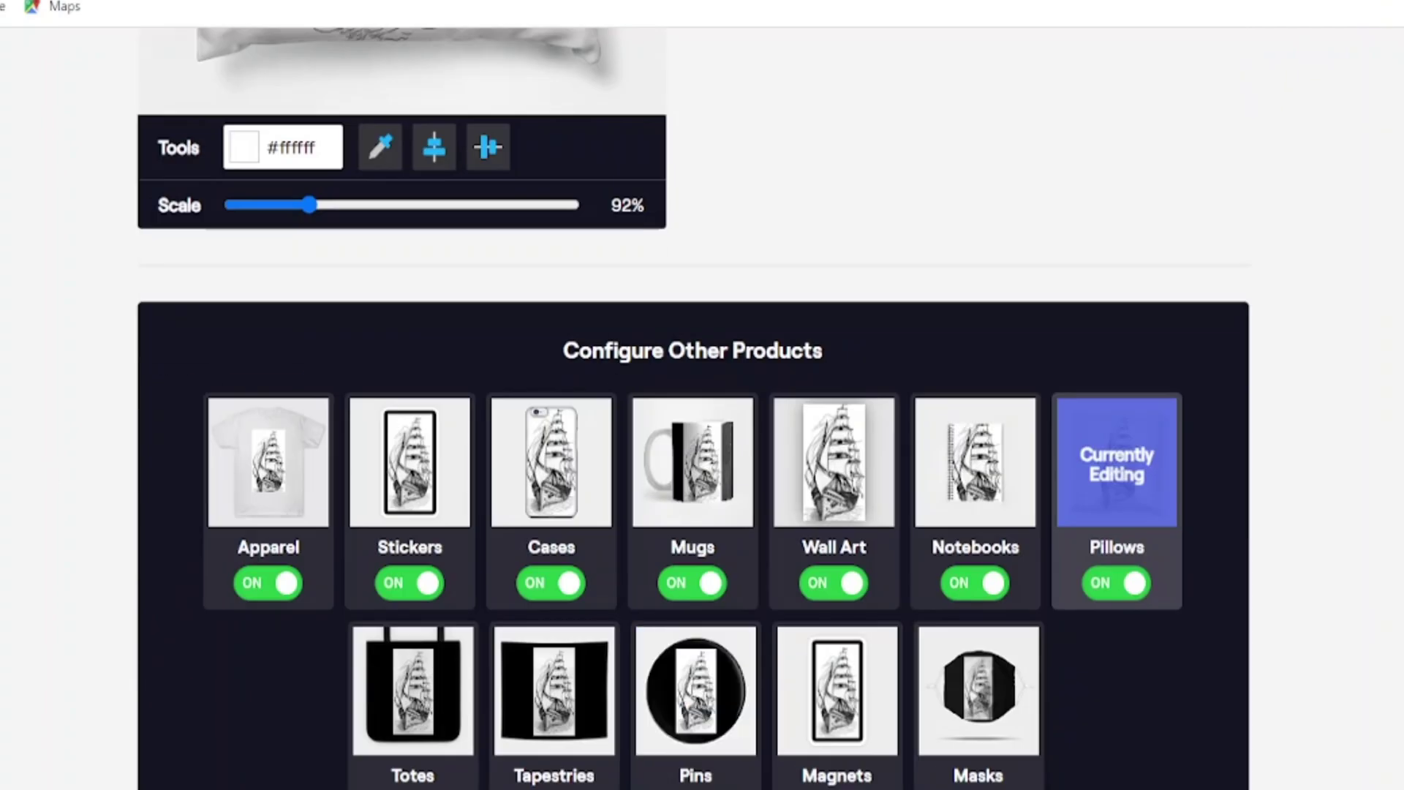